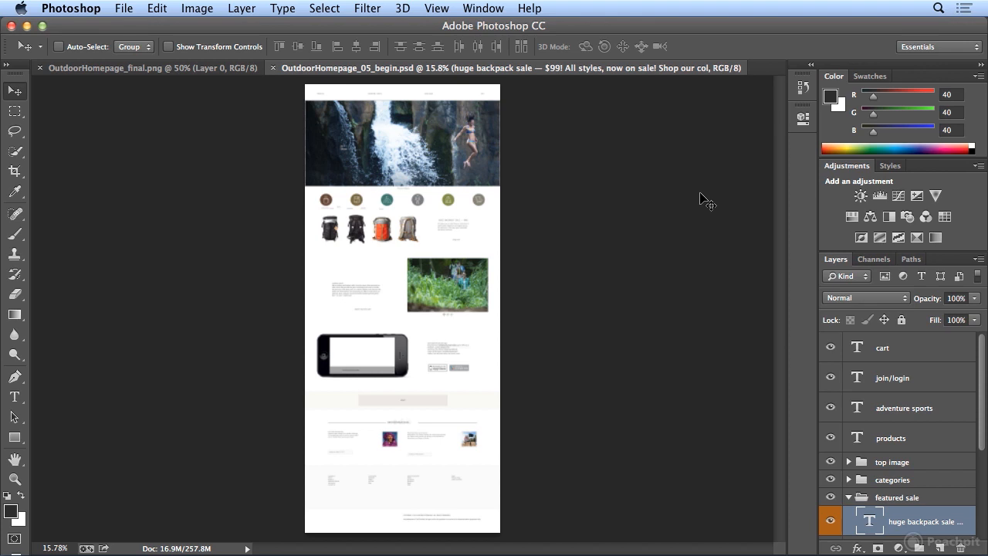
Examine the homepage mockup at 100% zoom, from the category icons and backpack sale down to the app download section
click(14, 478)
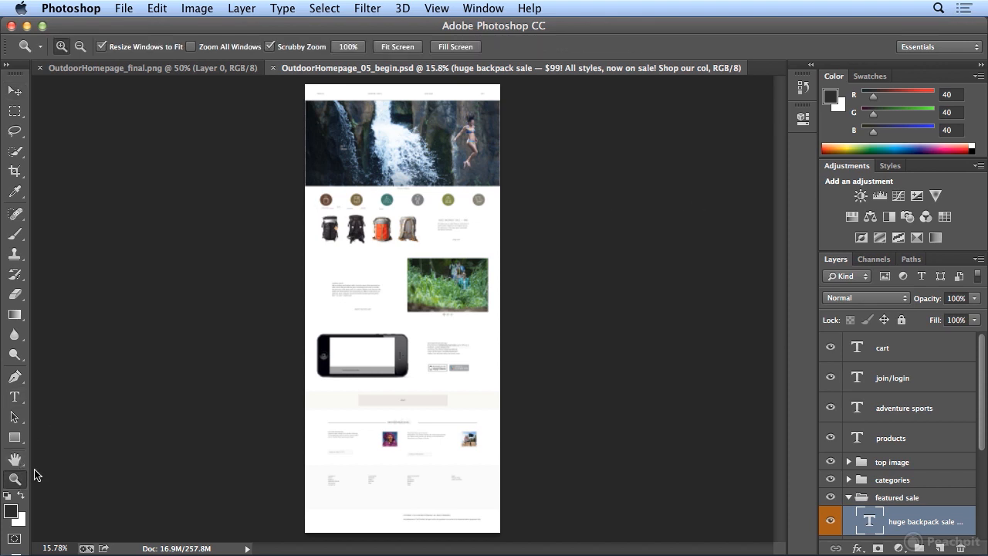
drag(459, 224, 485, 139)
click(436, 8)
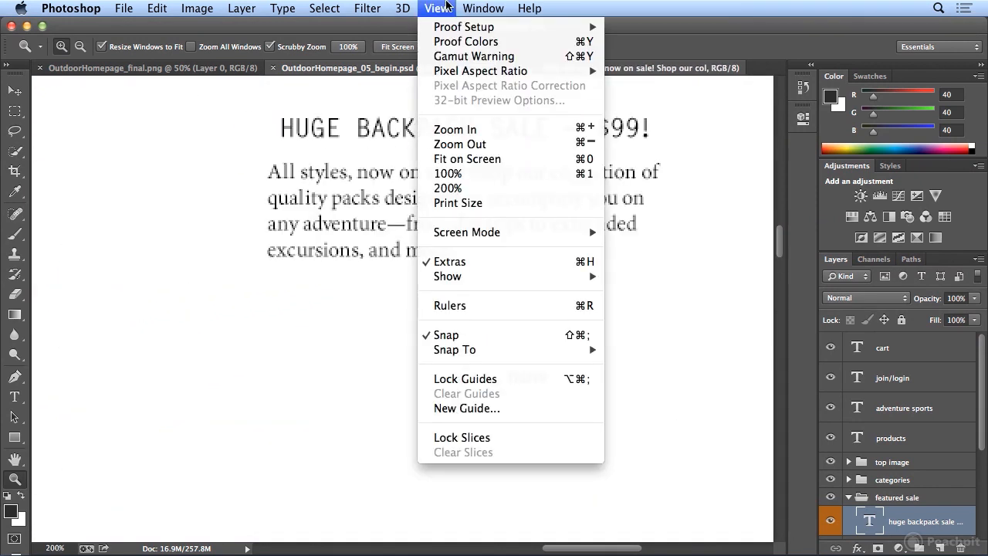
click(466, 176)
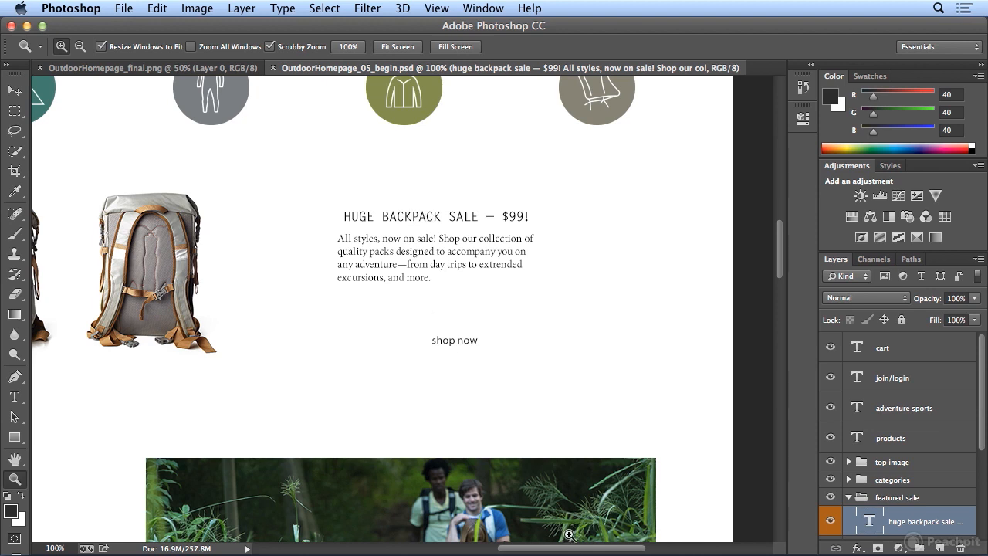
drag(570, 548, 446, 548)
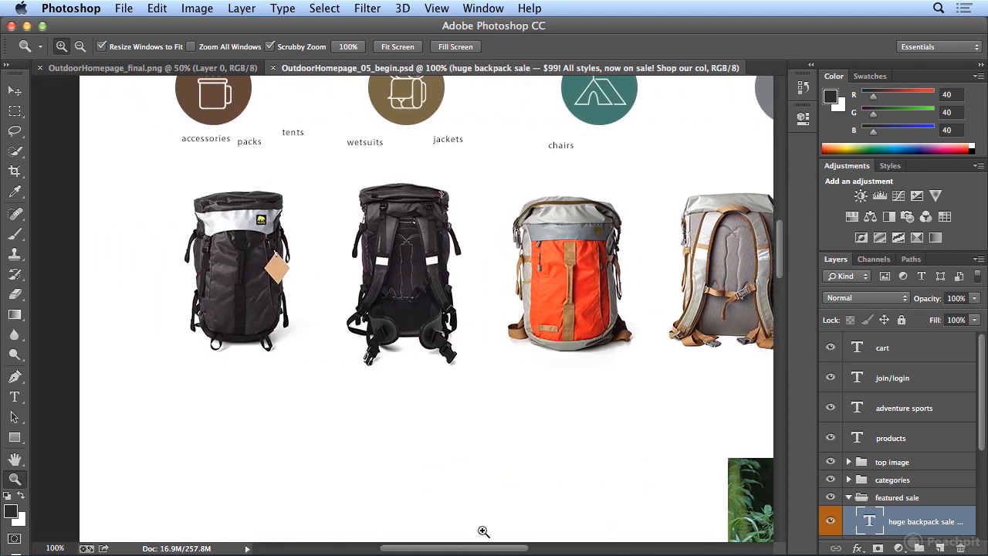
drag(782, 264, 788, 373)
drag(482, 546, 584, 553)
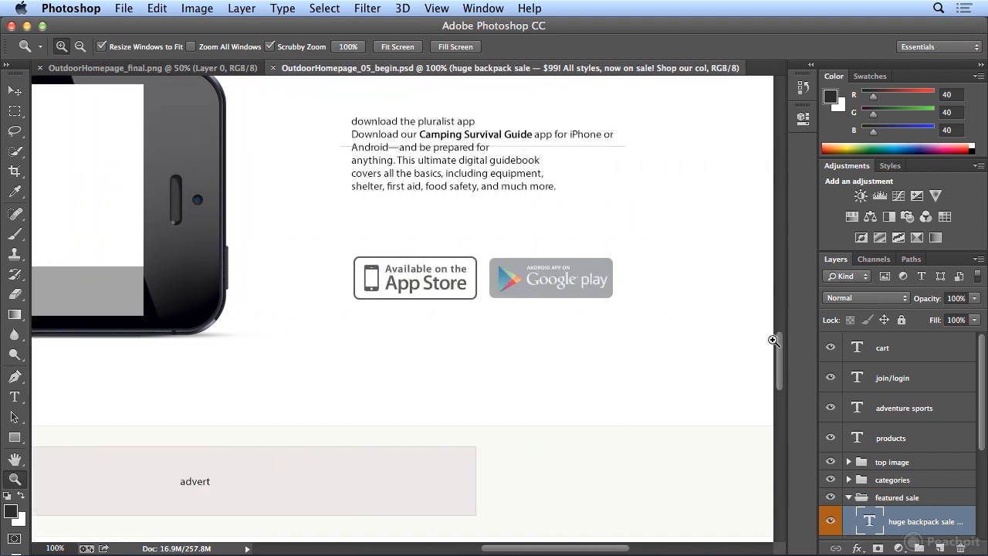
drag(777, 349, 774, 240)
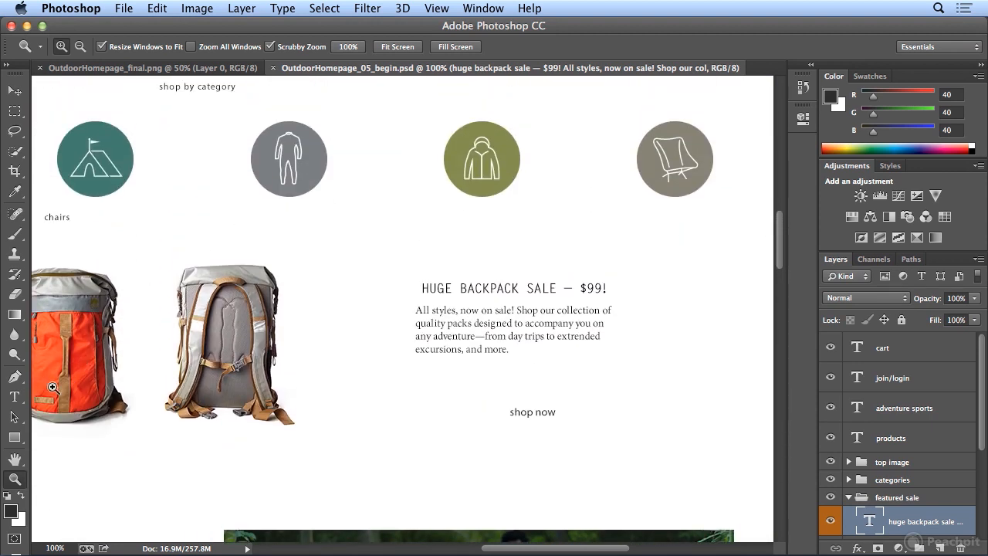
Place the text cursor in the HUGE BACKPACK SALE heading and review its character and paragraph settings
click(23, 396)
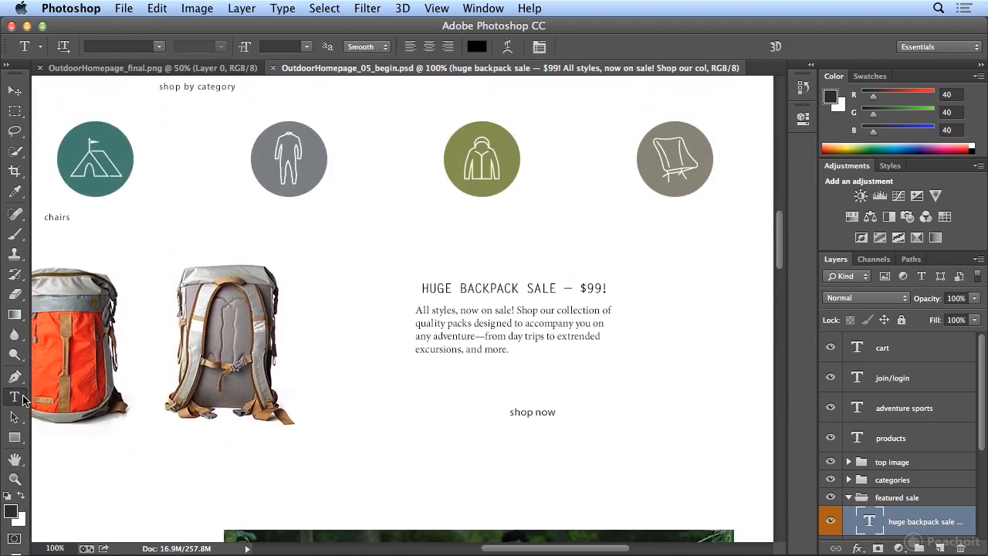
click(467, 288)
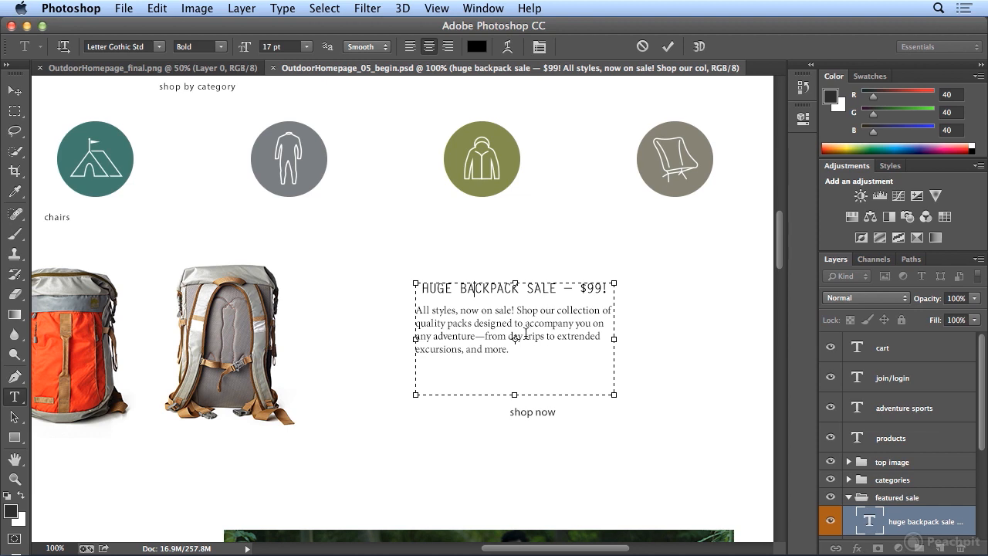
click(539, 47)
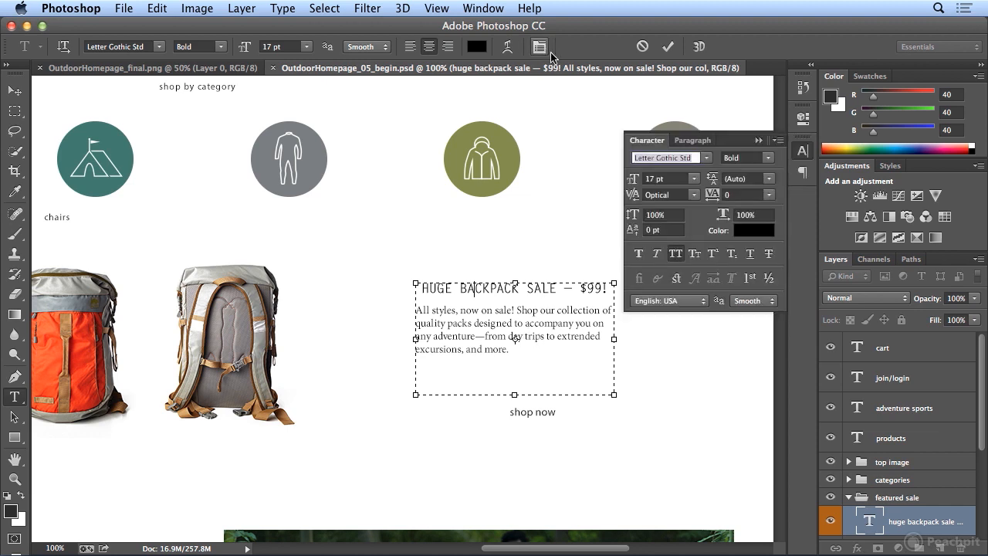
click(694, 140)
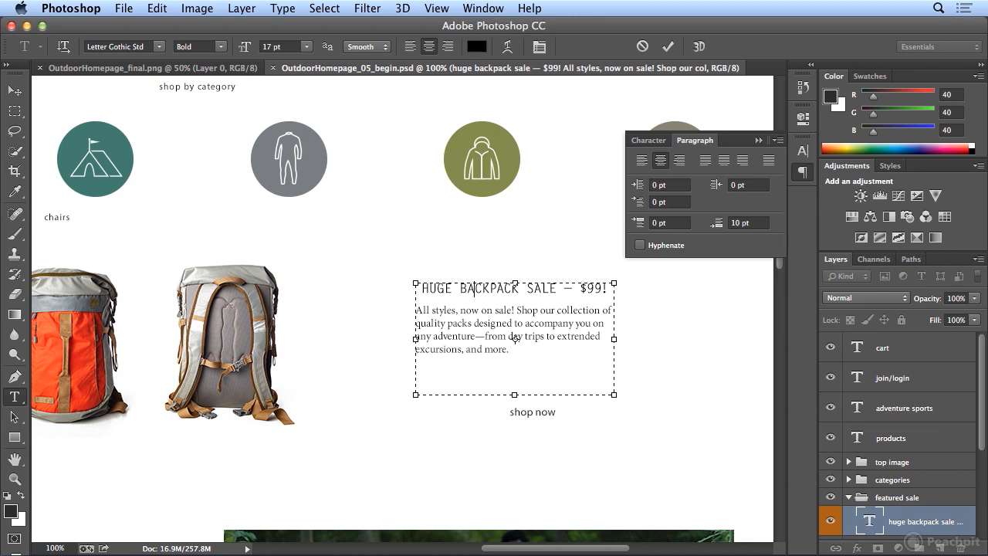
Create a new paragraph style based on the formatting of the HUGE BACKPACK SALE heading
click(494, 10)
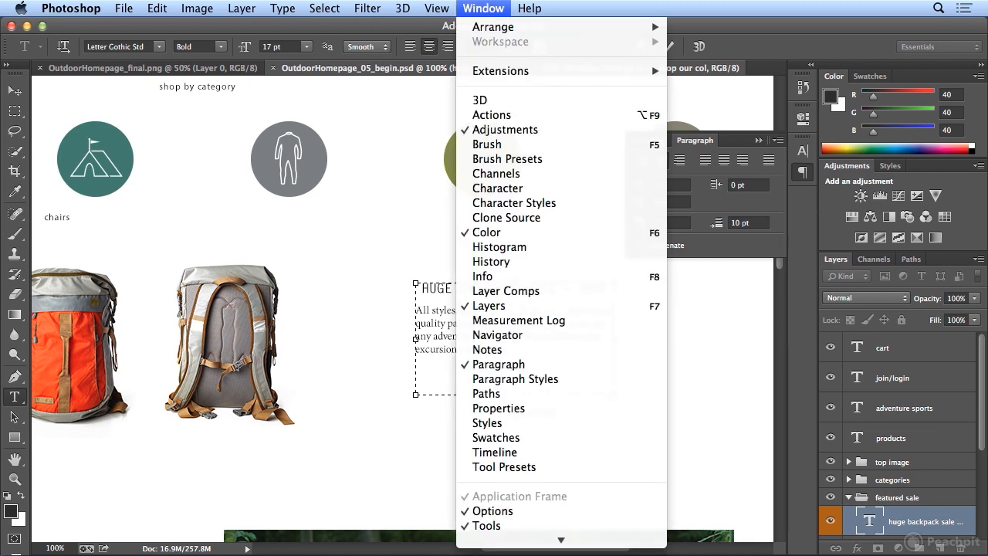
click(556, 378)
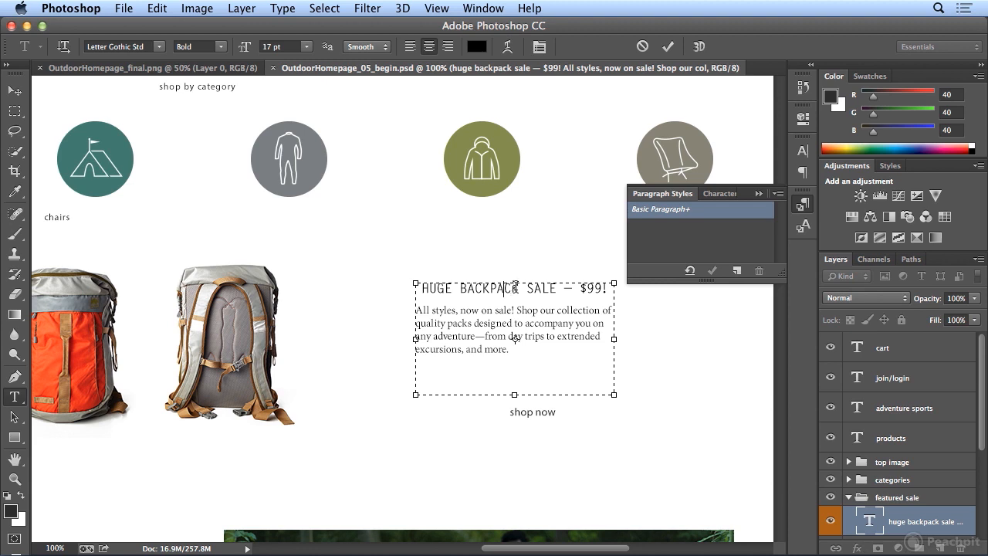
click(737, 271)
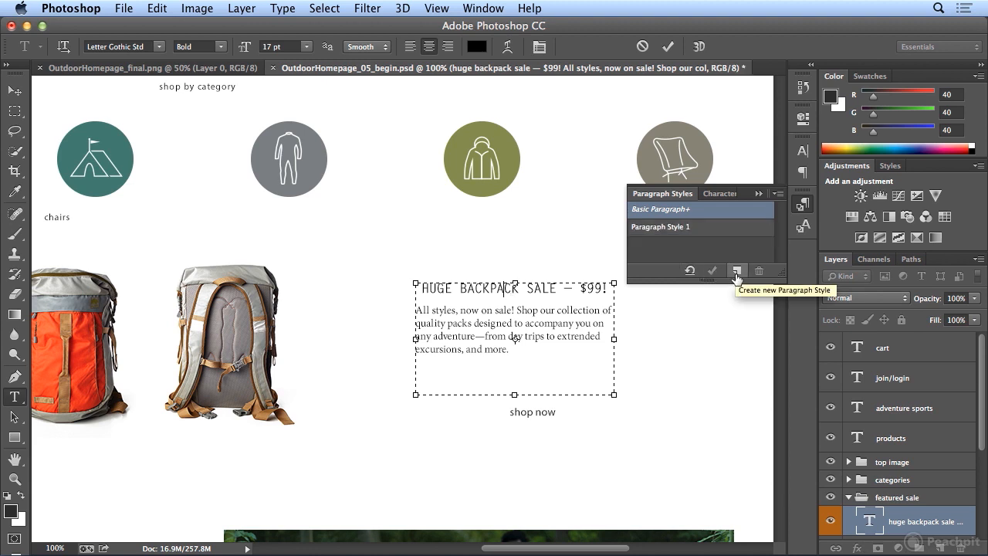
Rename the new paragraph style as Heading 1
double_click(669, 230)
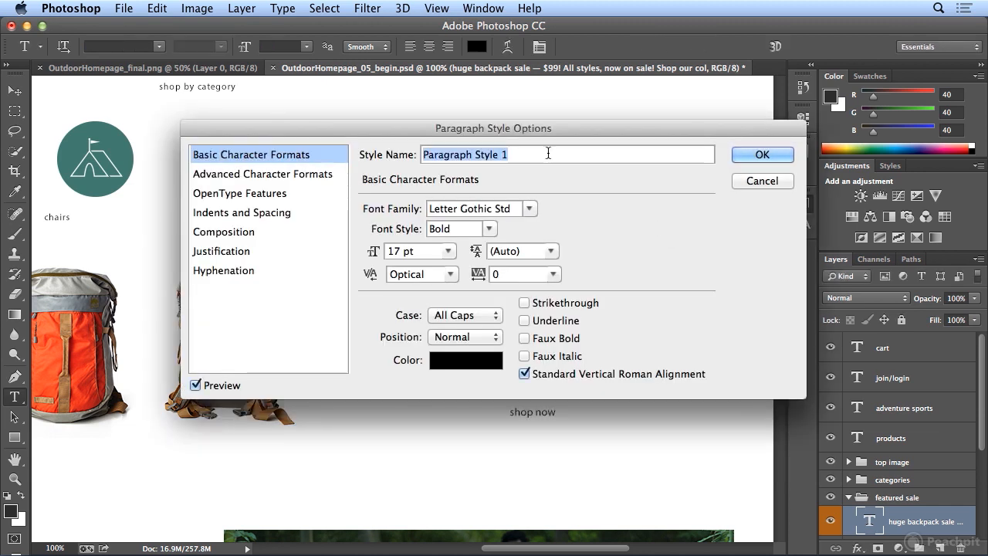
drag(499, 131, 568, 309)
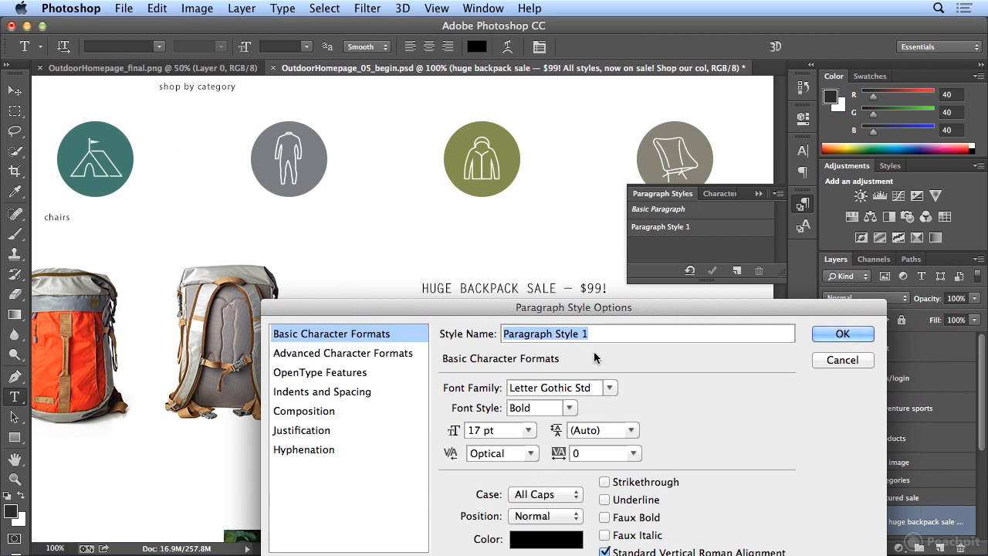
text(Heading 01)
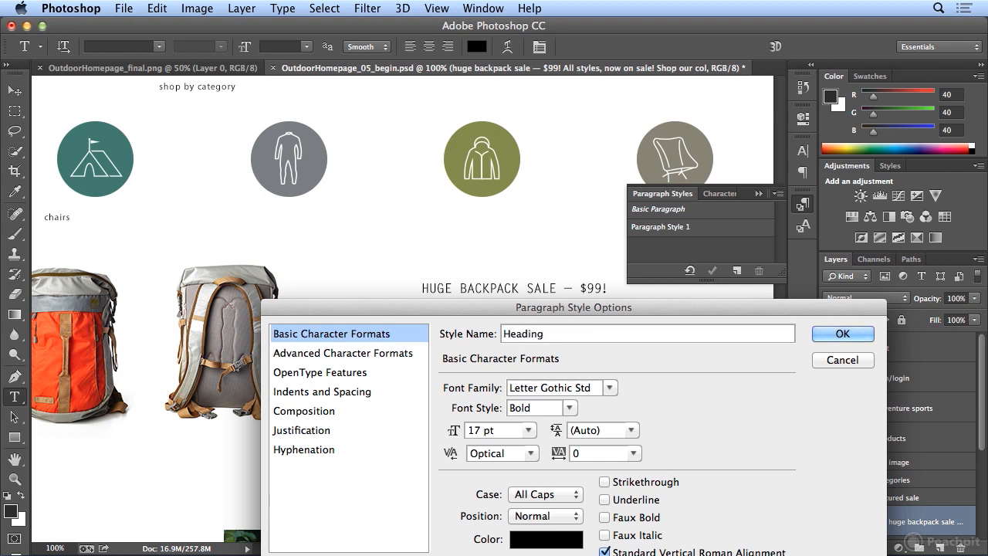
key(BackSpace)
key(BackSpace)
text(1)
drag(497, 306, 486, 238)
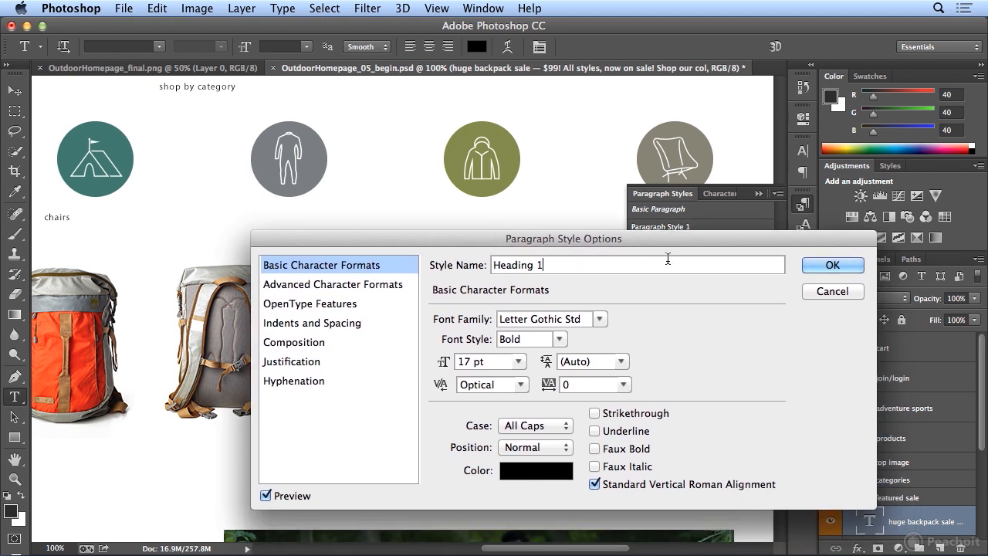
click(818, 265)
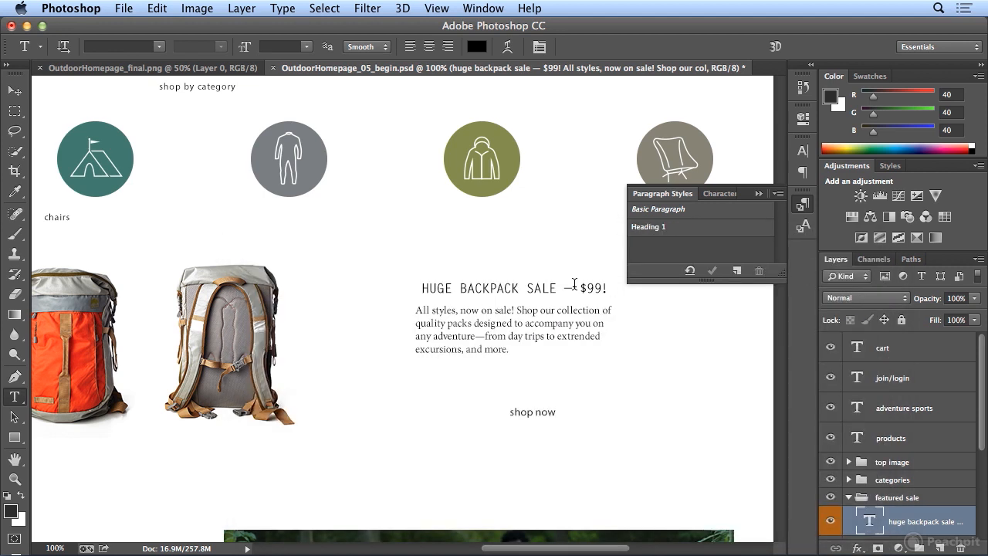
Apply the Heading 1 paragraph style to the whole HUGE BACKPACK SALE line and clear its overrides
triple_click(536, 289)
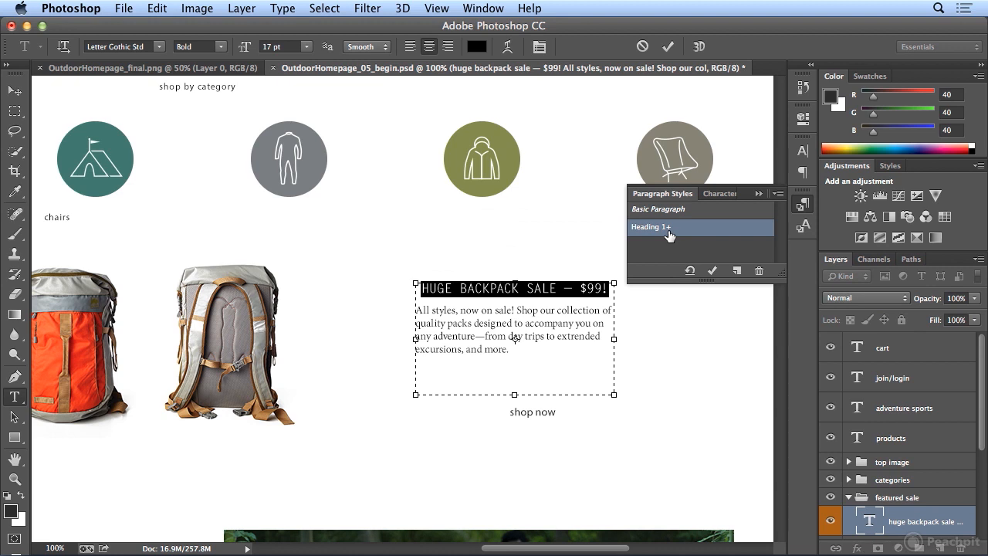
click(690, 272)
Center the paragraph below the backpack sale heading and create a paragraph style from it named body
click(464, 318)
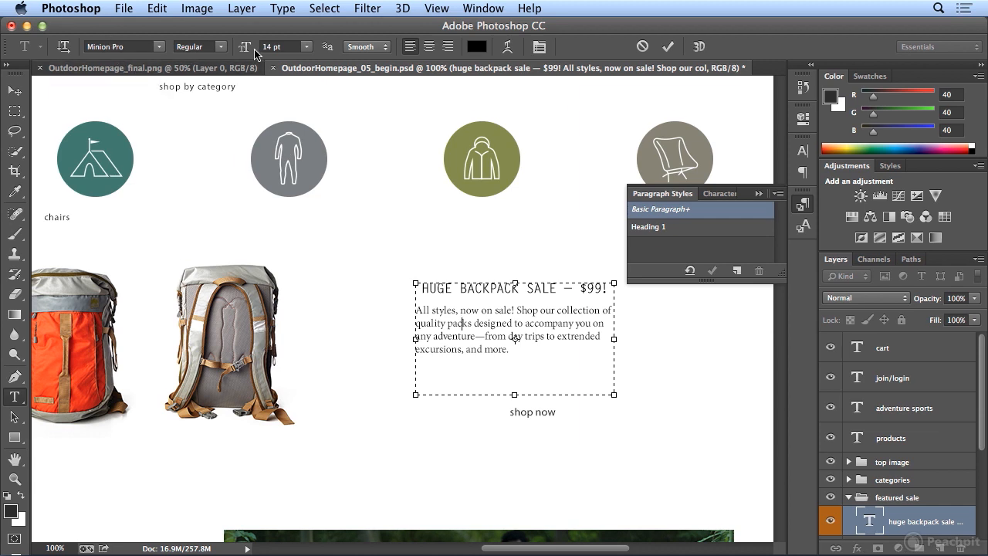
click(429, 47)
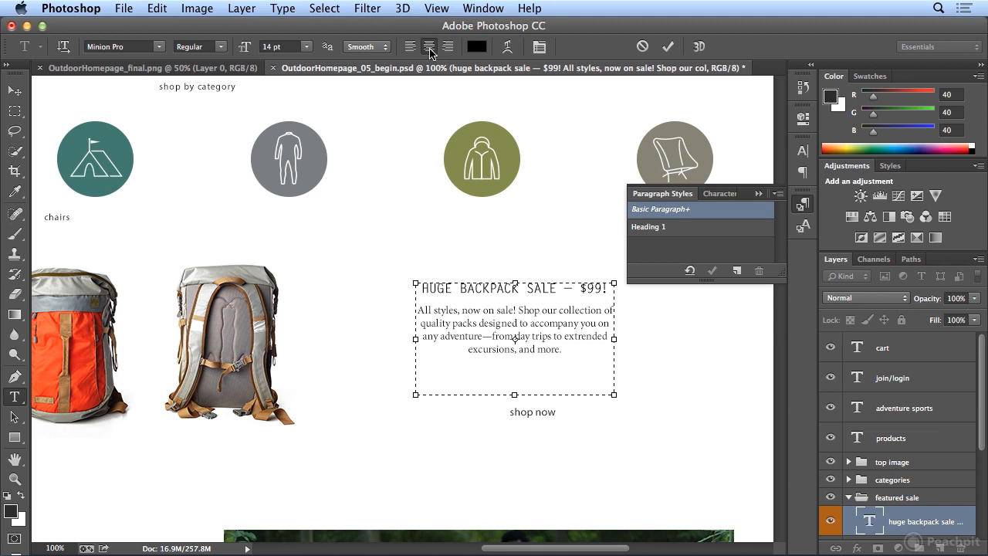
click(735, 271)
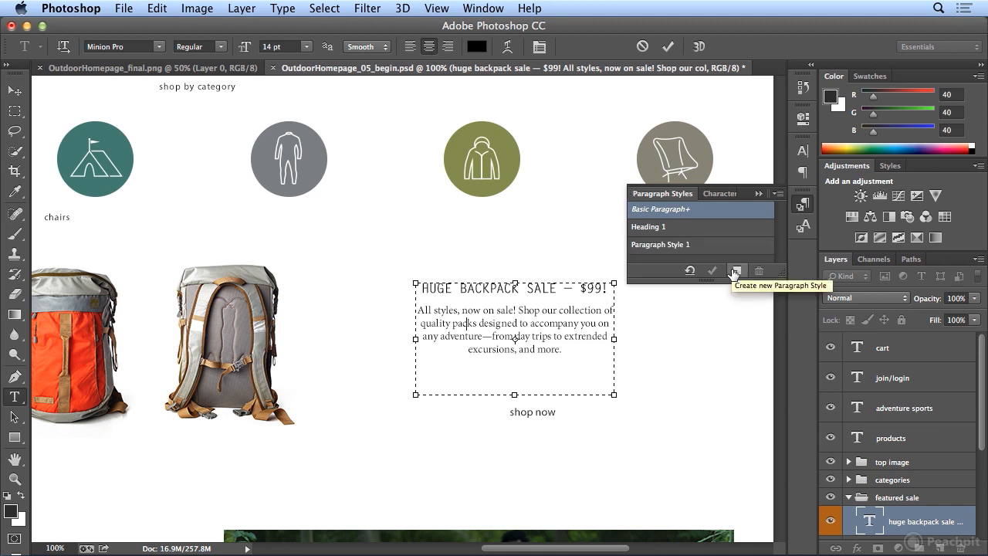
double_click(690, 246)
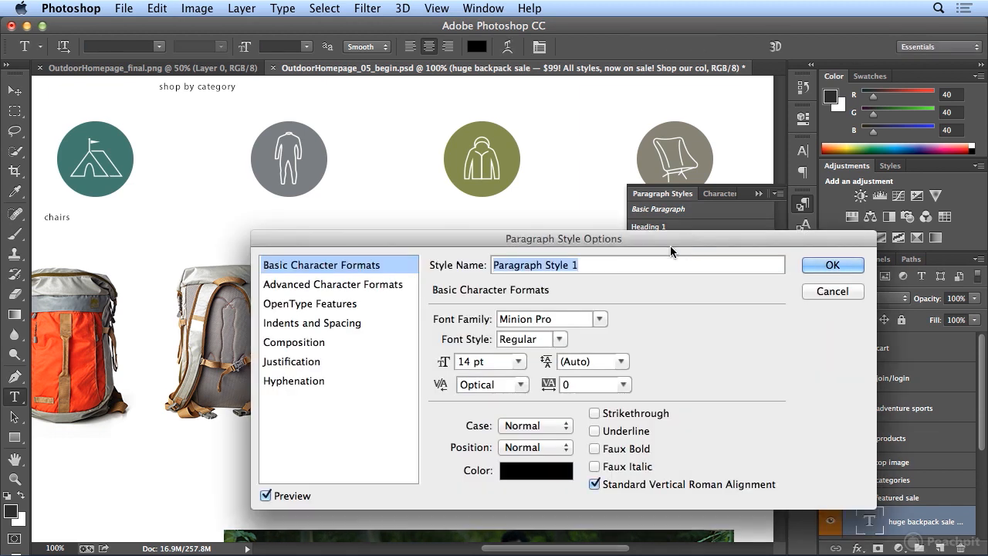
text(body)
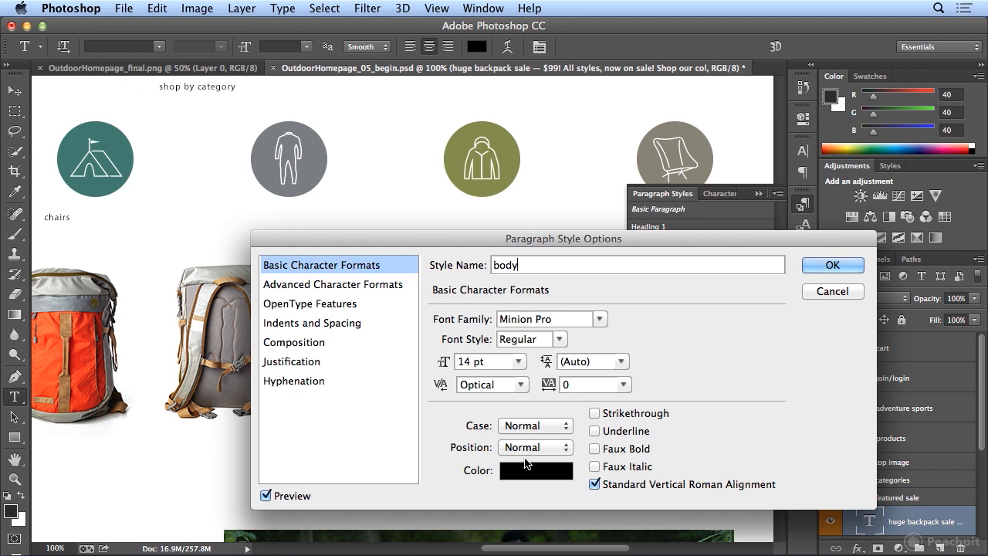
click(830, 265)
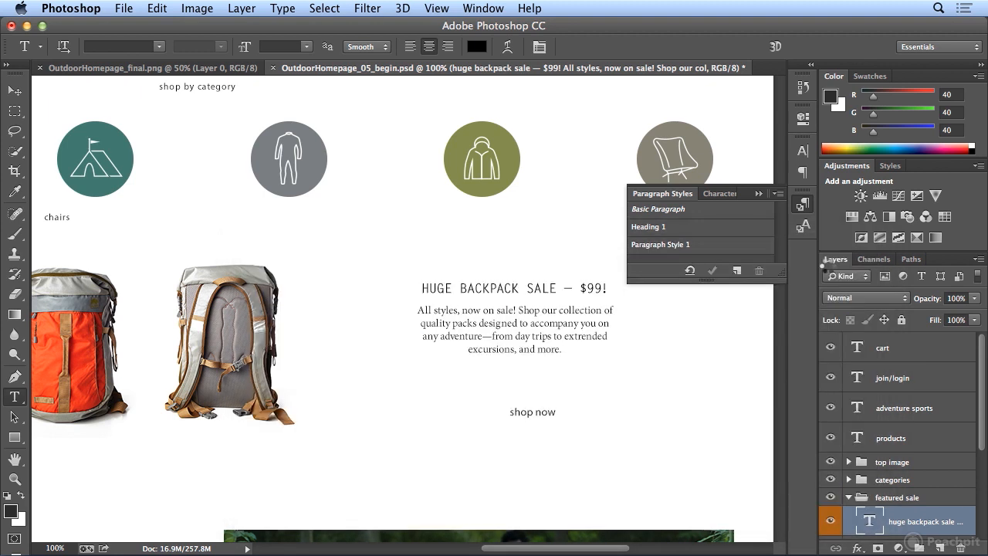
Apply the body paragraph style to the full text below the backpack sale heading and clear its overrides
click(429, 312)
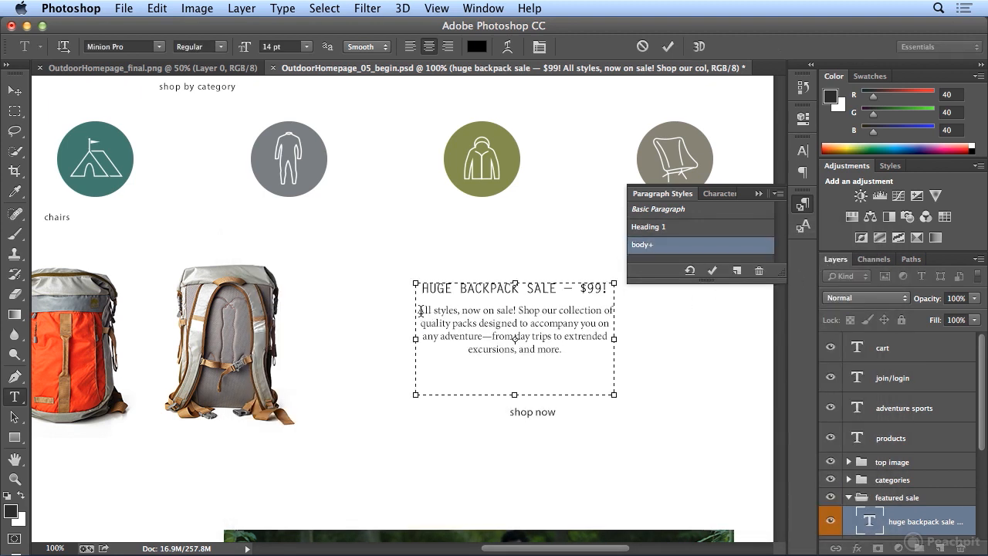
drag(418, 310, 582, 353)
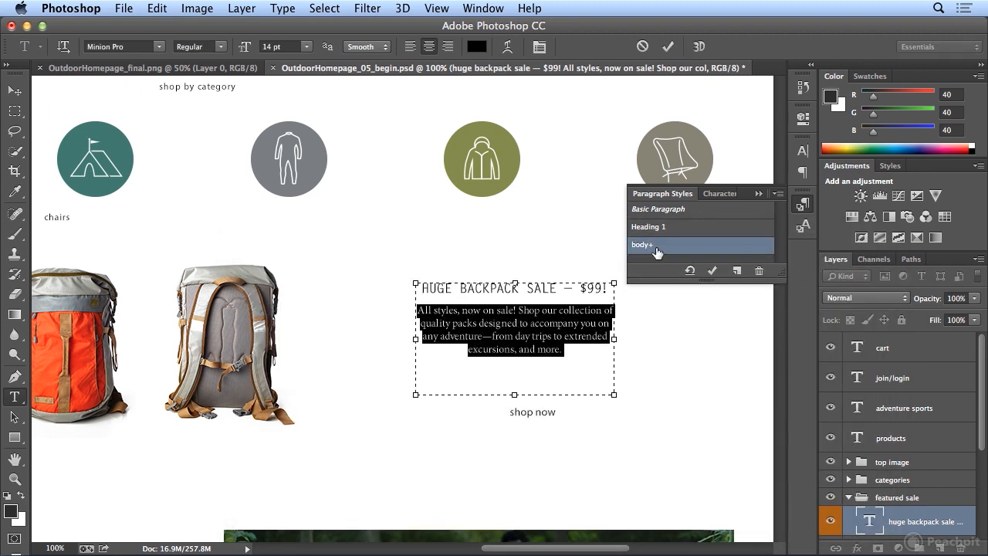
click(690, 271)
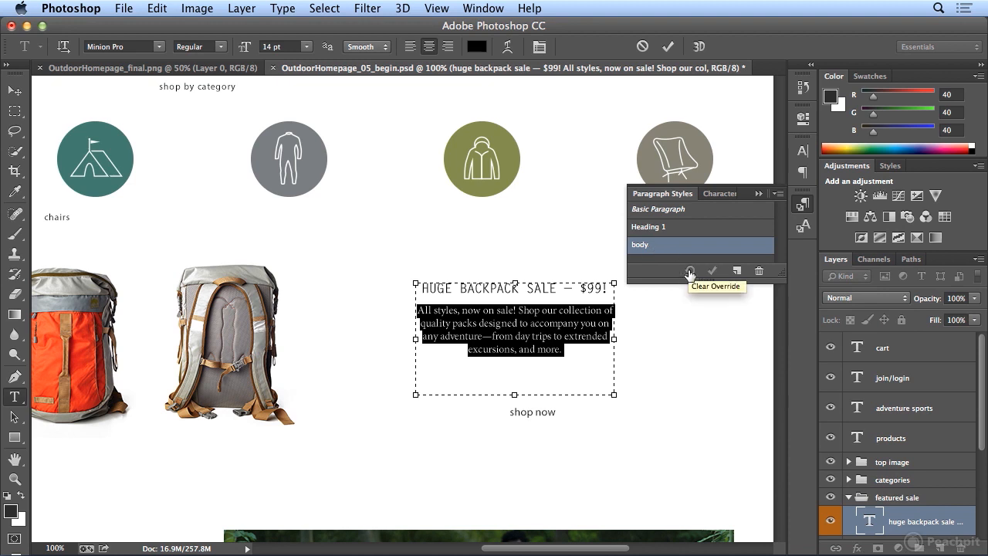
Review the body paragraph style's advanced character formats, indents and spacing, alignment choices, hyphenation, justification and composition options
double_click(686, 245)
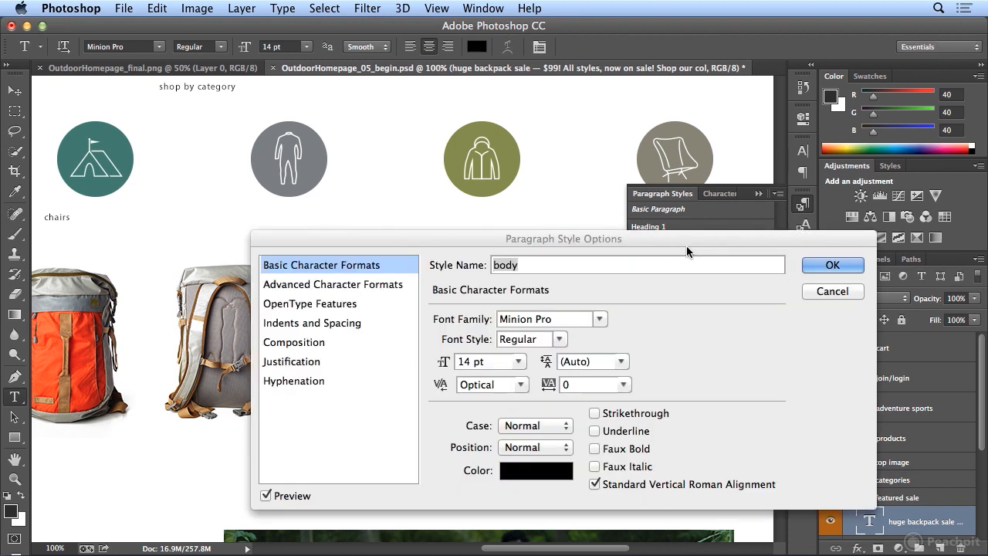
click(346, 286)
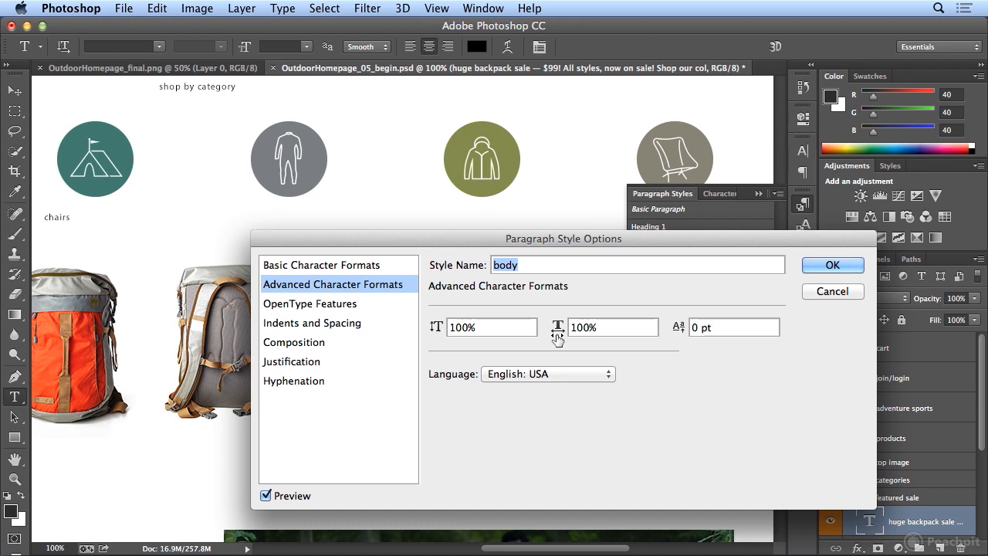
click(324, 323)
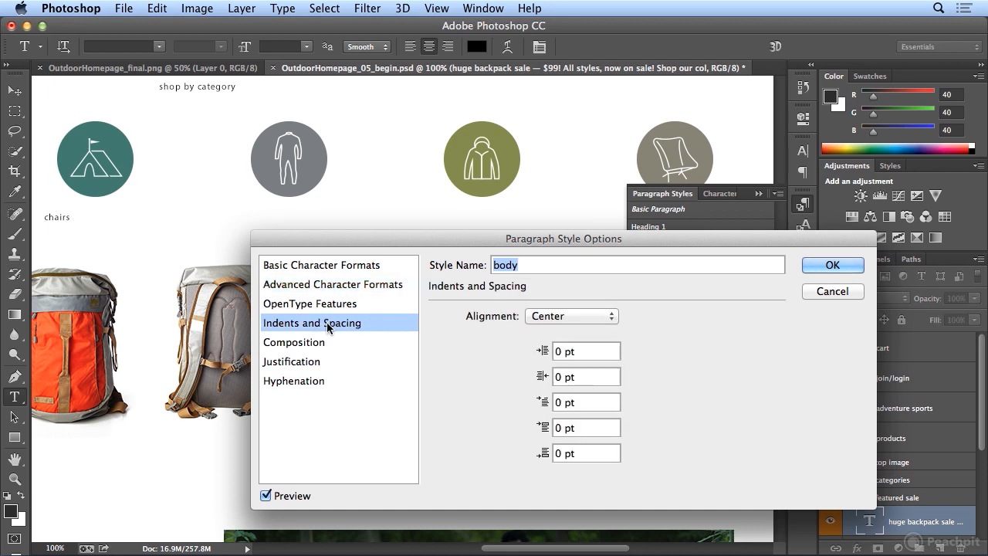
click(574, 324)
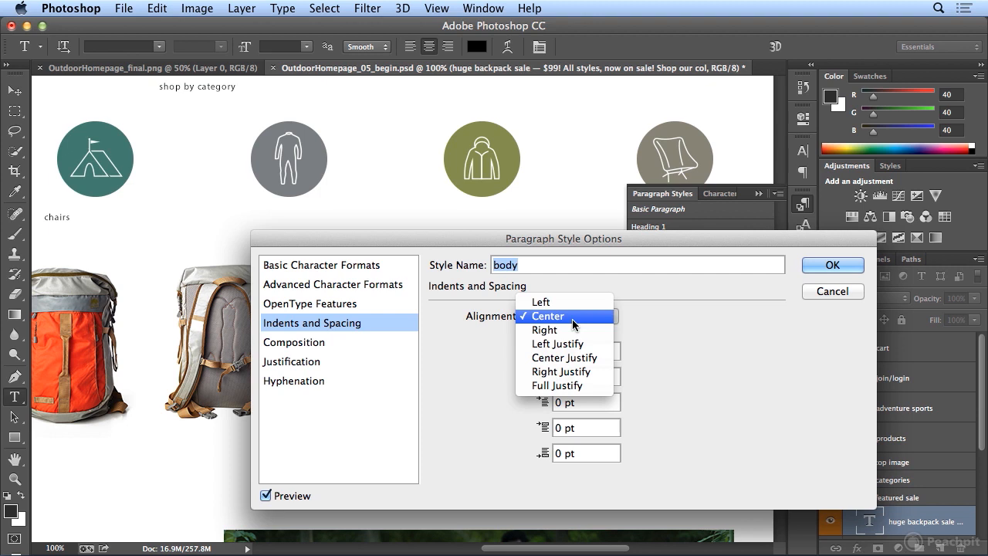
click(573, 320)
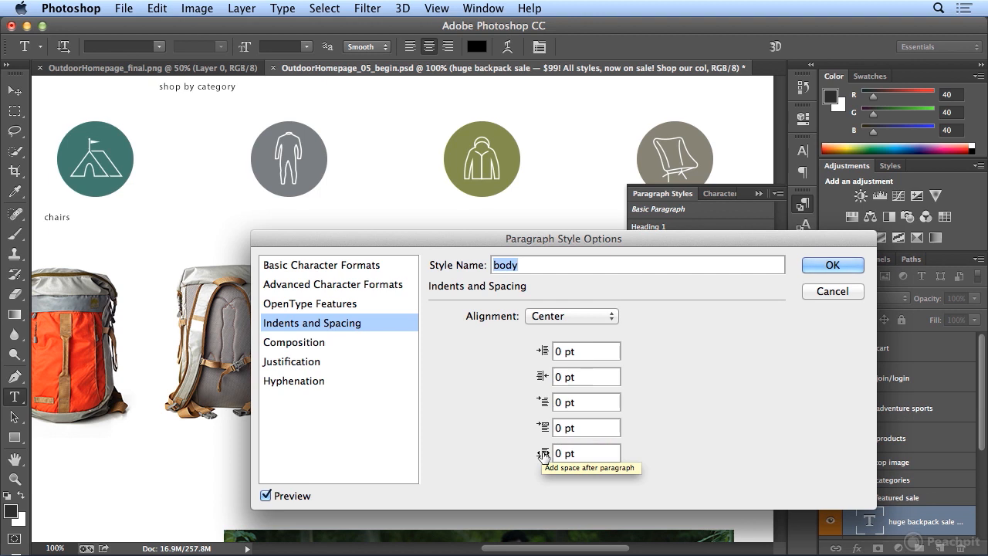
click(349, 386)
click(348, 368)
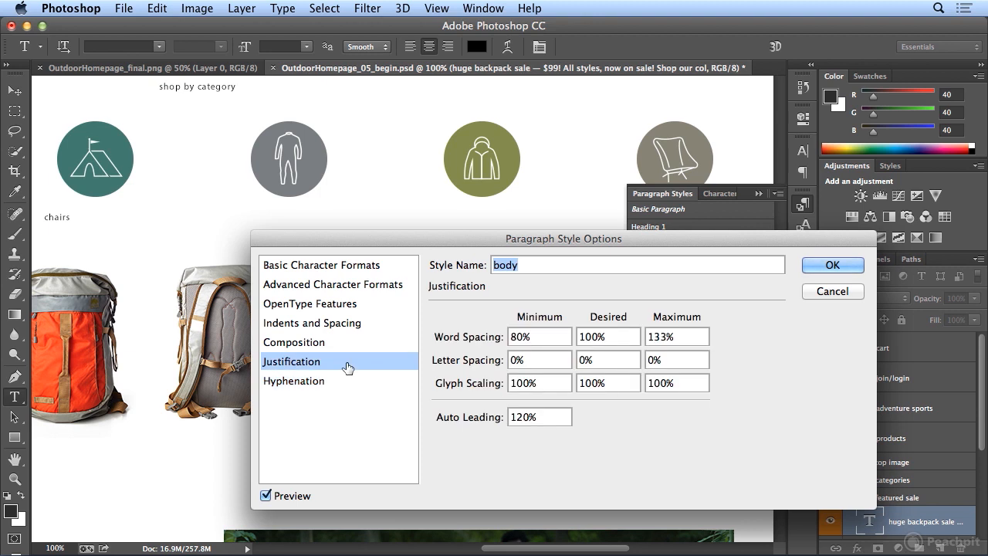
click(347, 345)
Try the Adobe Every-line Composer on the body style, return it to Adobe Single-line Composer, and close the style options
drag(492, 230, 448, 132)
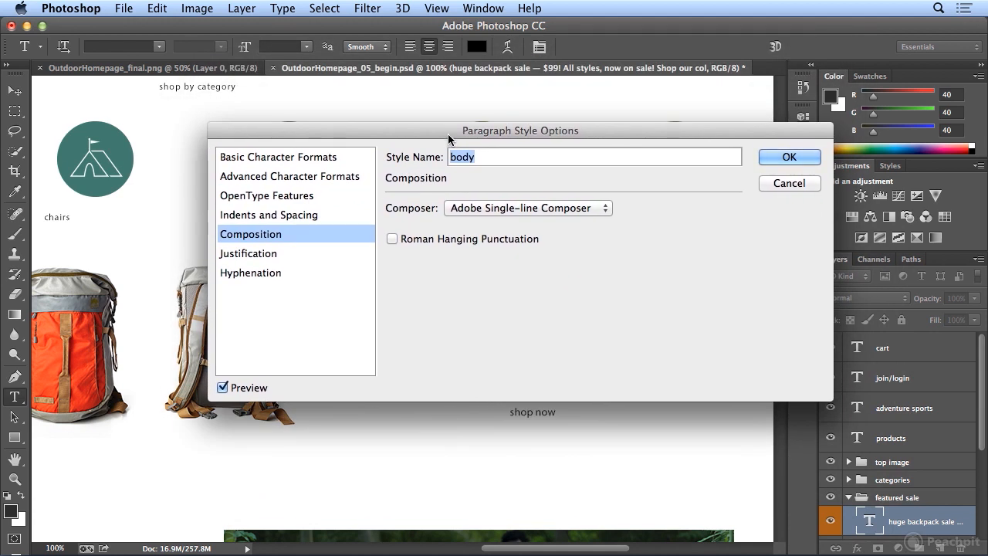
drag(606, 133, 609, 39)
click(565, 116)
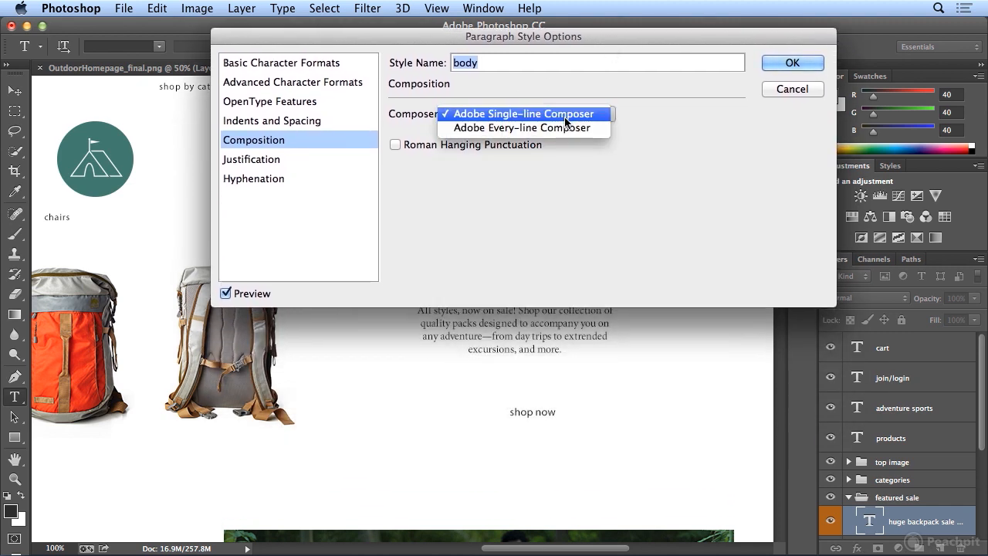
click(562, 127)
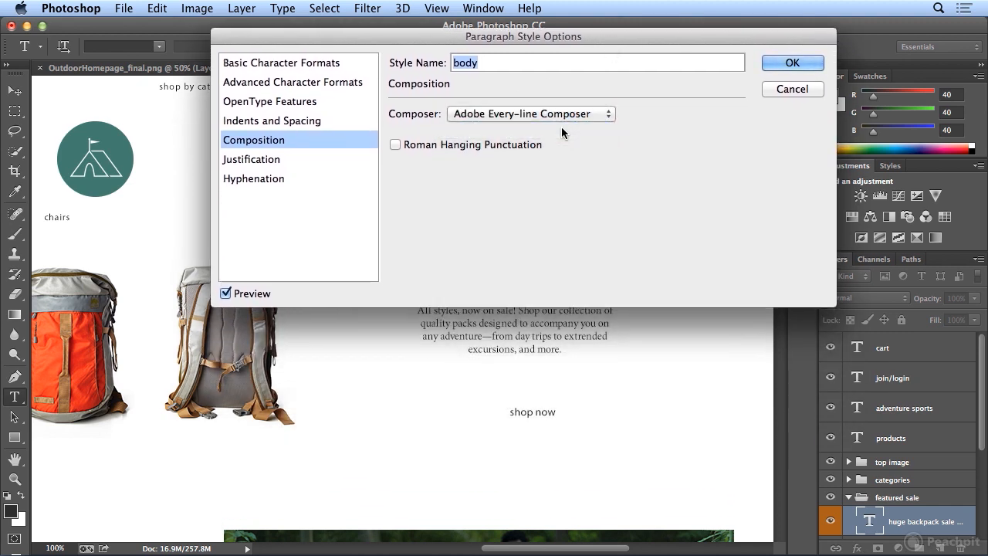
click(565, 115)
click(569, 100)
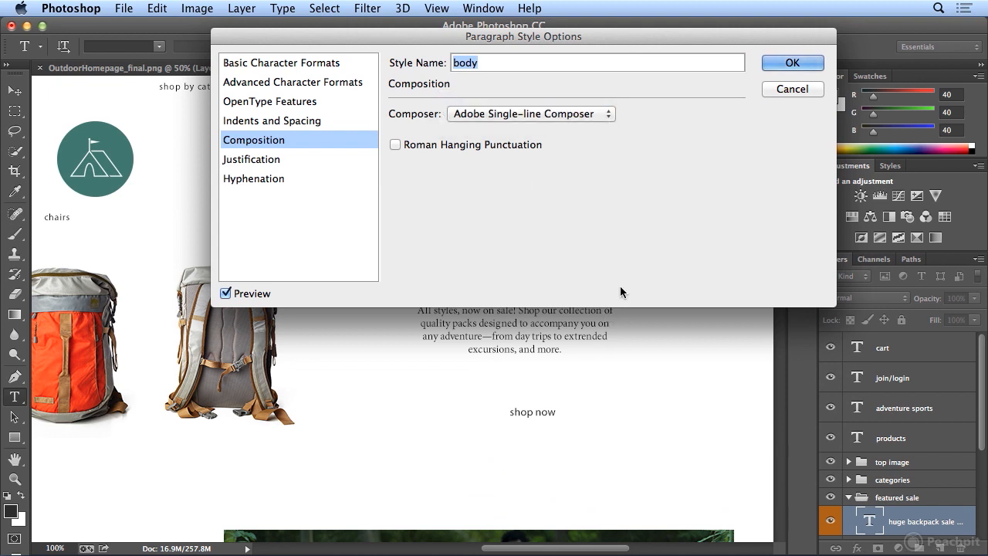
click(807, 66)
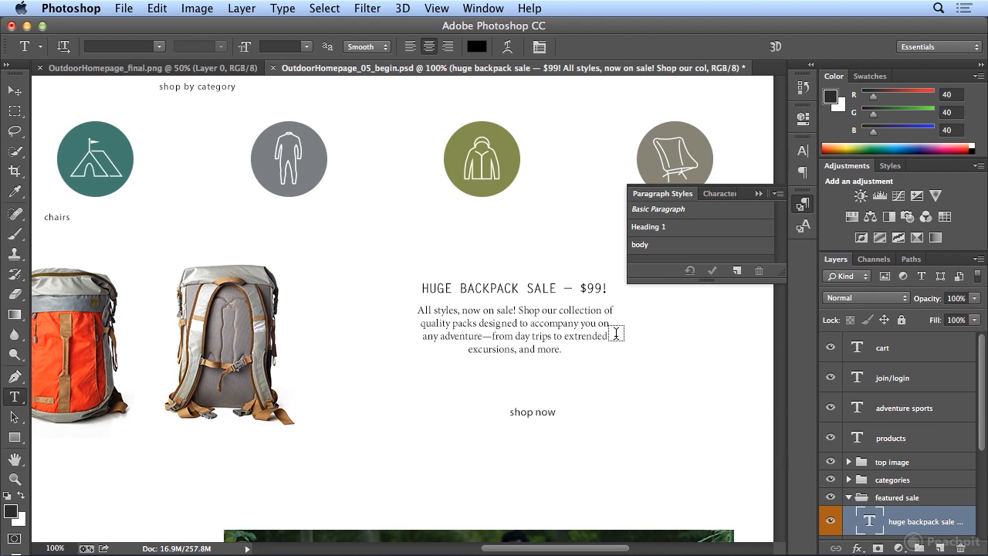
Apply the Heading 1 paragraph style to the outdoor sports line below the backpacks and clear its overrides
drag(572, 550, 478, 549)
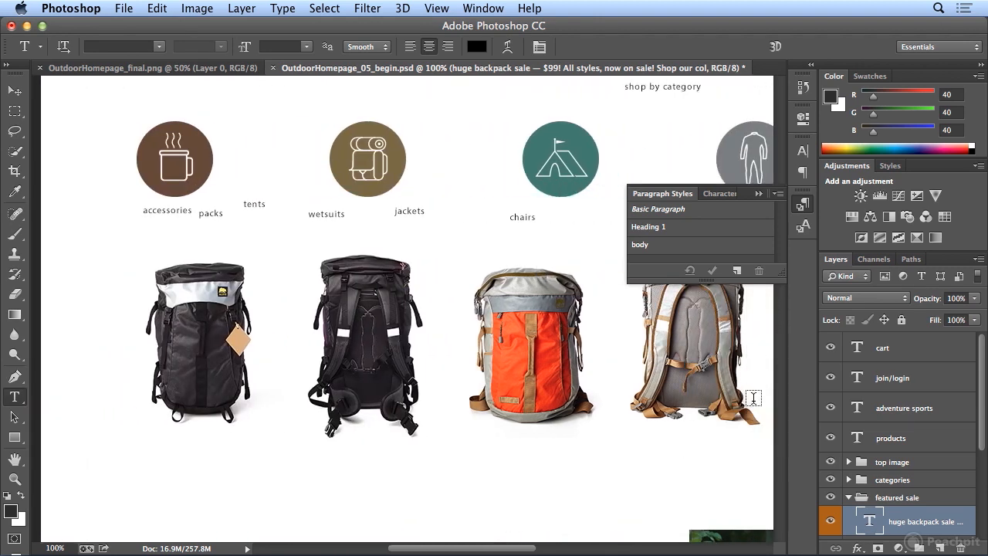
scroll(594, 366, down, 5)
scroll(593, 366, down, 3)
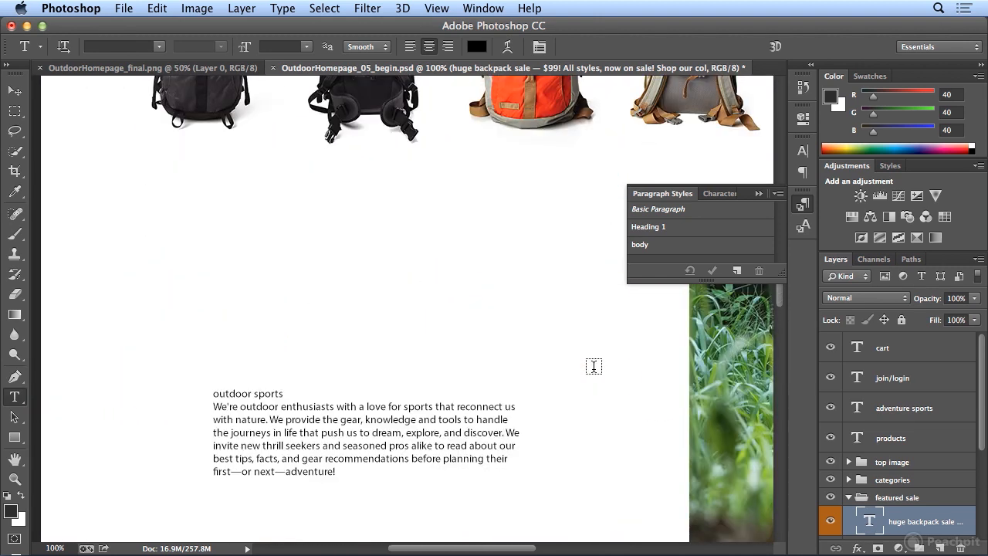
click(290, 413)
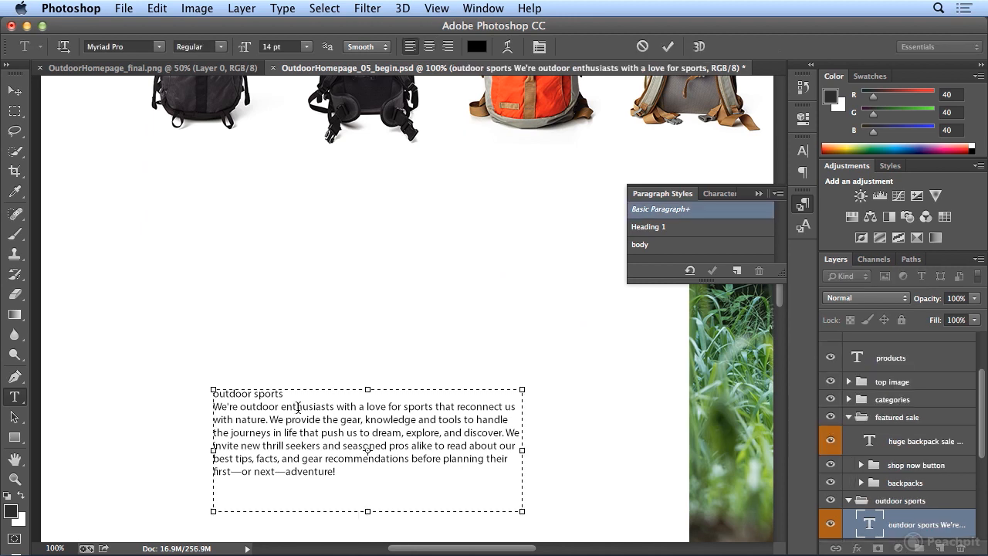
triple_click(246, 393)
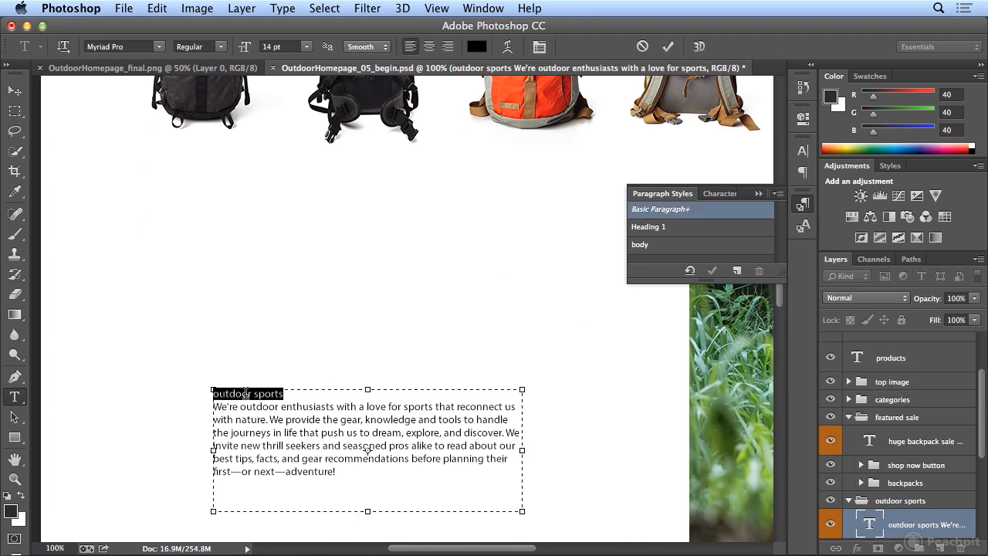
click(657, 228)
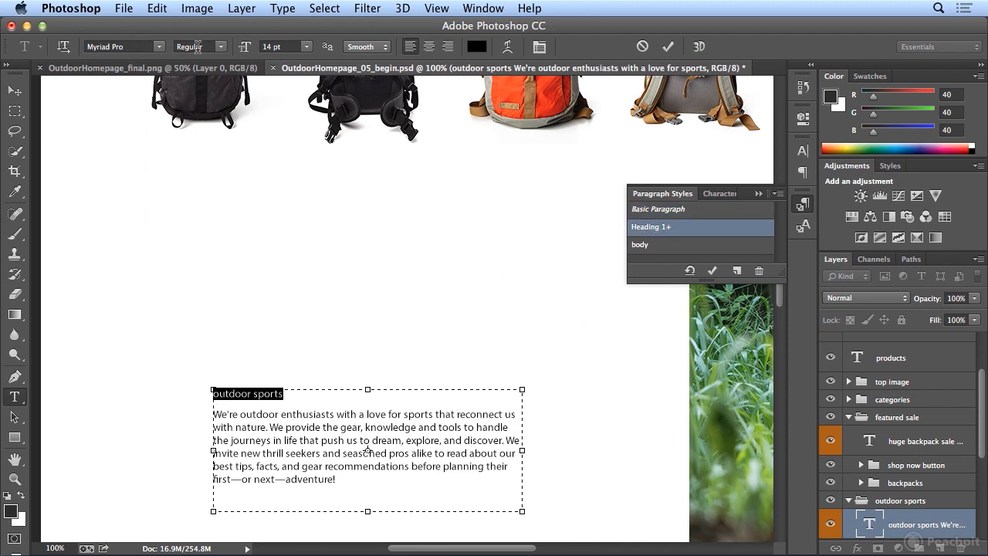
click(690, 271)
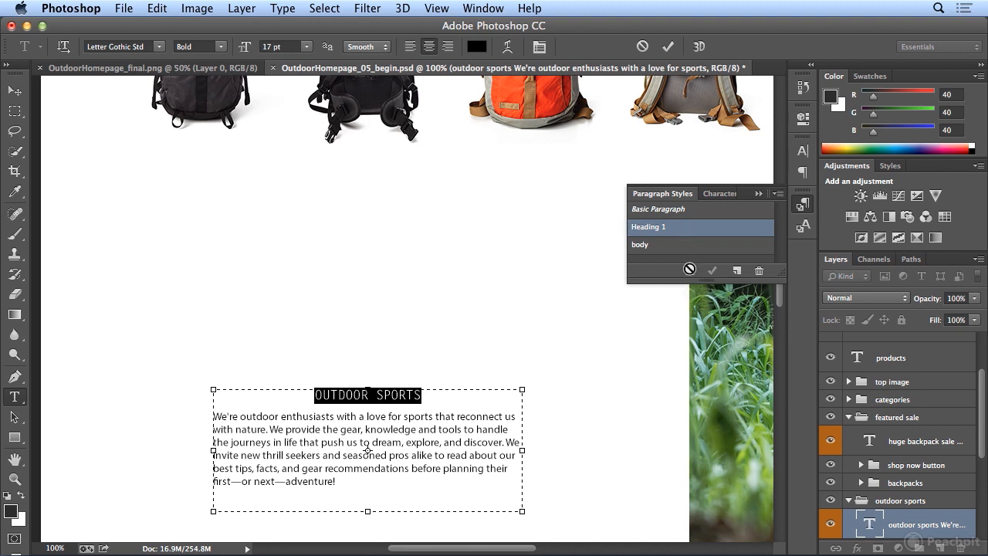
Apply the body paragraph style to the full paragraph below the outdoor sports heading and clear its overrides
click(227, 430)
drag(219, 417, 192, 417)
double_click(255, 418)
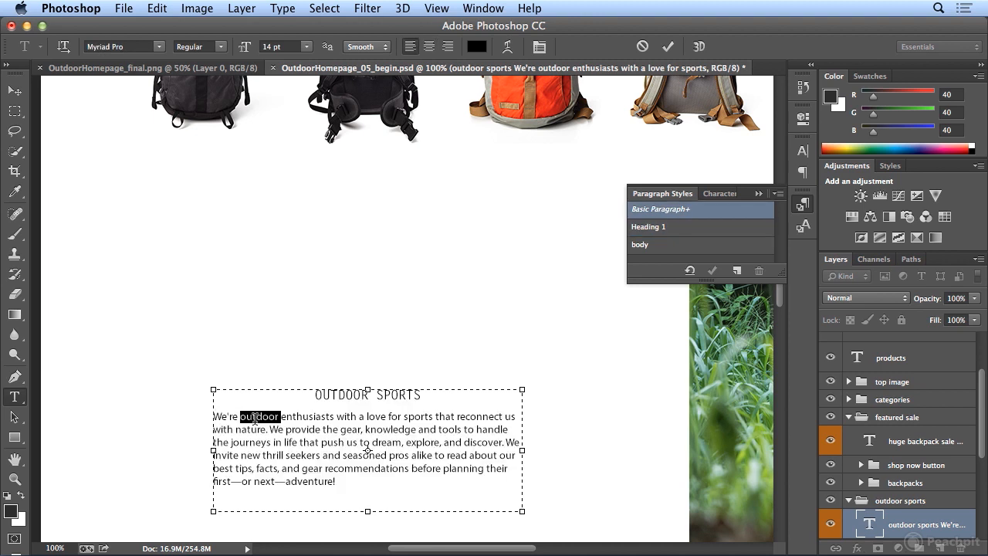
triple_click(254, 419)
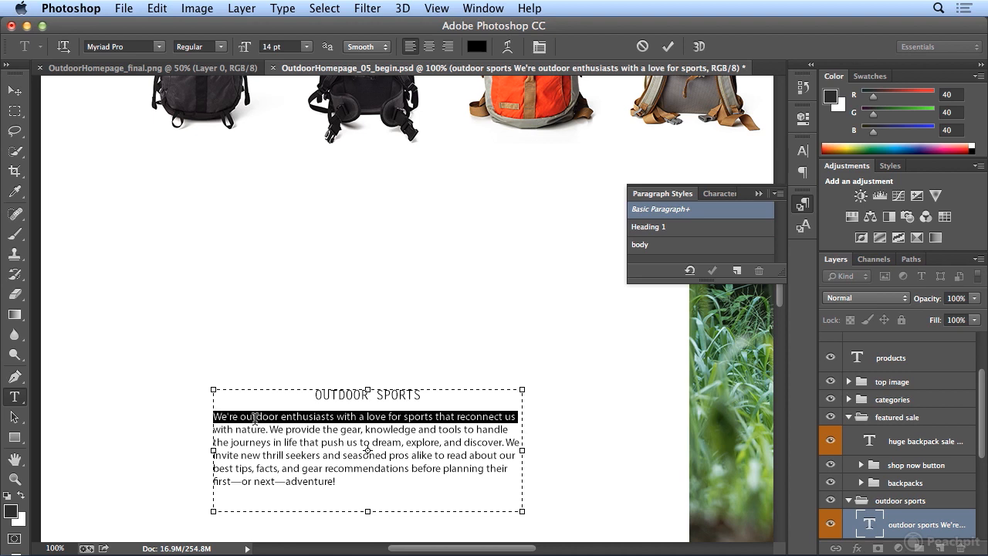
click(255, 419)
click(255, 419)
click(255, 418)
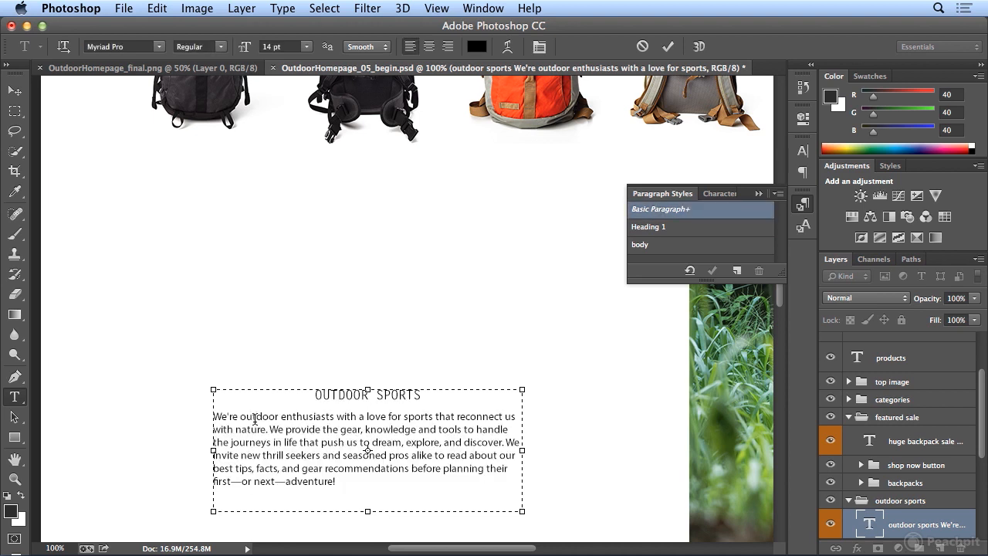
double_click(255, 418)
click(255, 418)
click(255, 418)
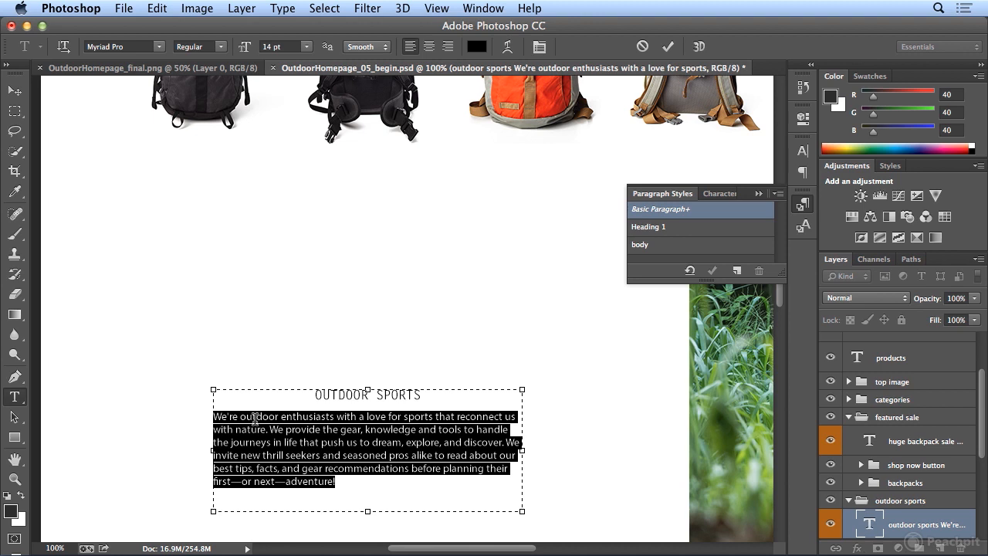
click(665, 247)
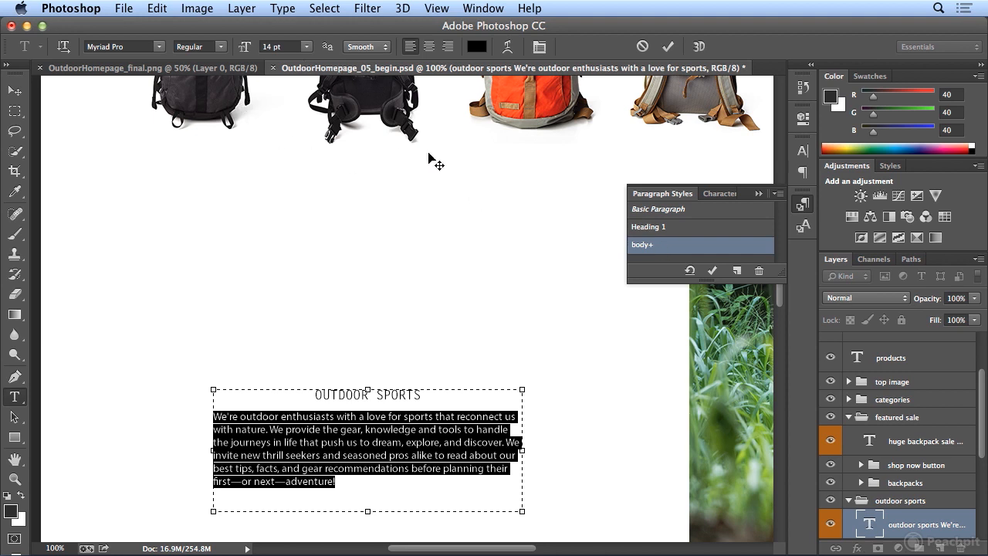
click(688, 270)
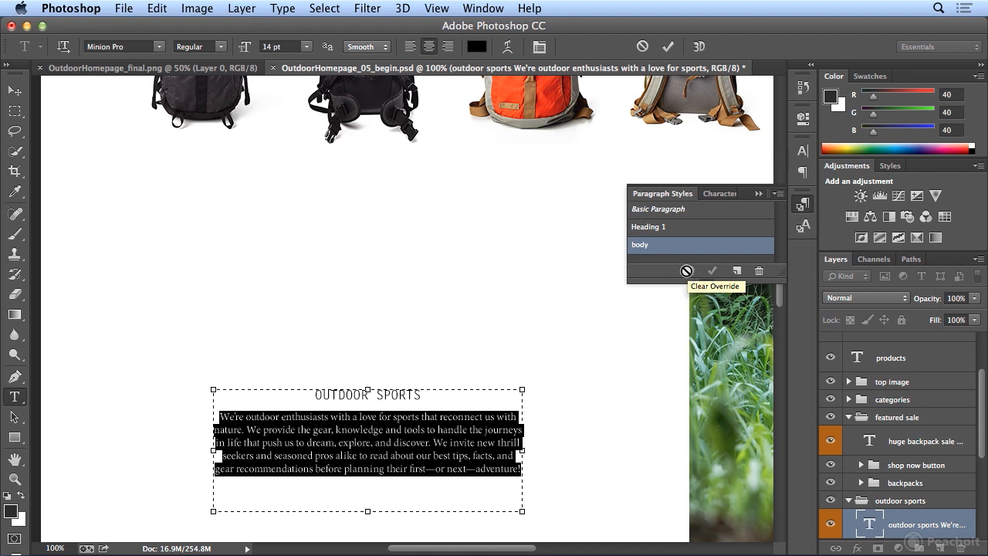
Commit the outdoor sports text, apply the Heading 1 paragraph style to the download the pluralist app line, and clear its overrides
drag(779, 296, 784, 378)
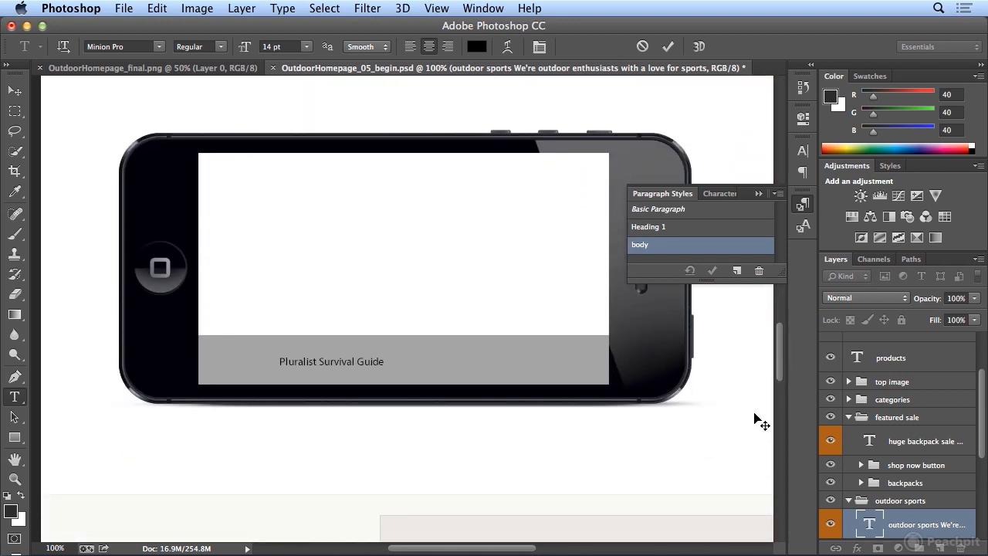
drag(512, 549, 608, 551)
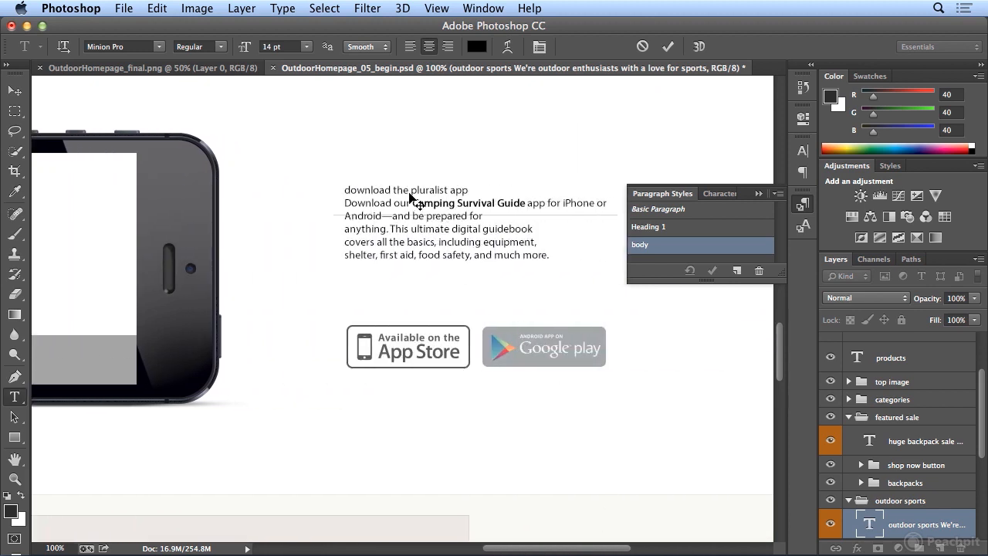
click(669, 49)
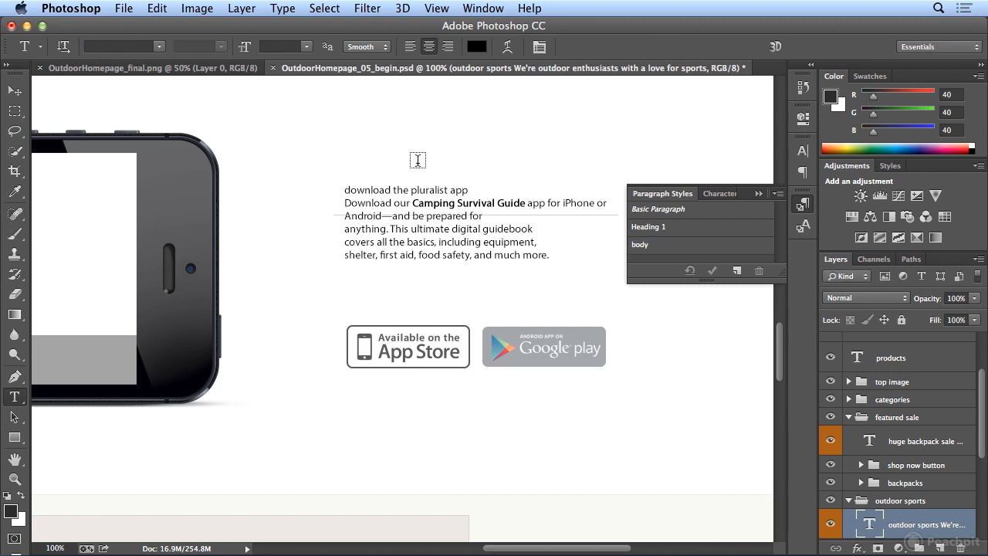
triple_click(389, 189)
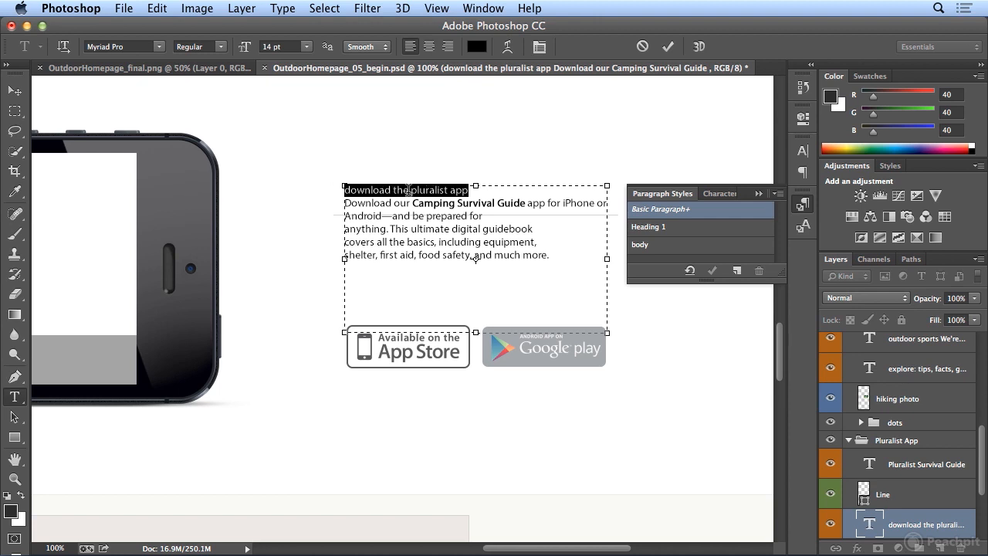
click(695, 228)
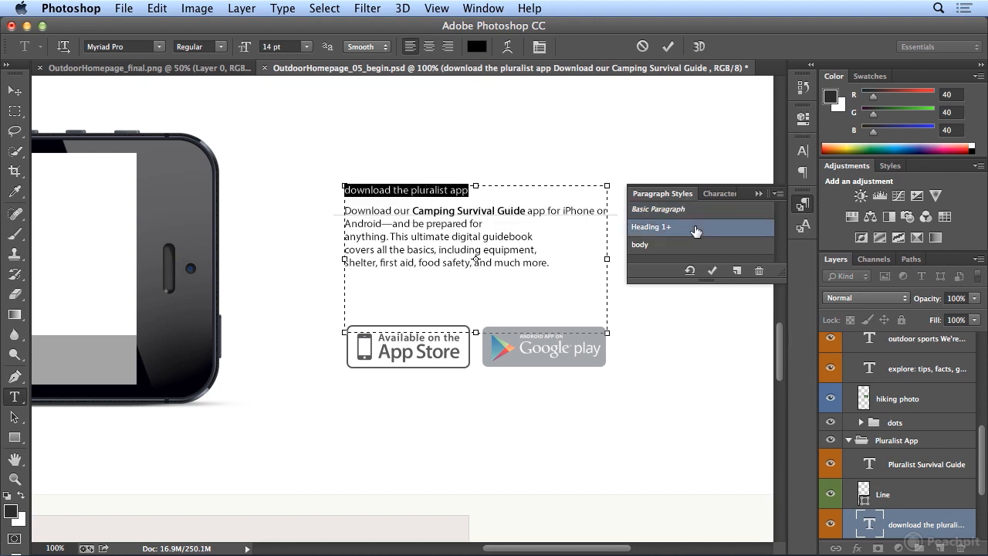
click(691, 271)
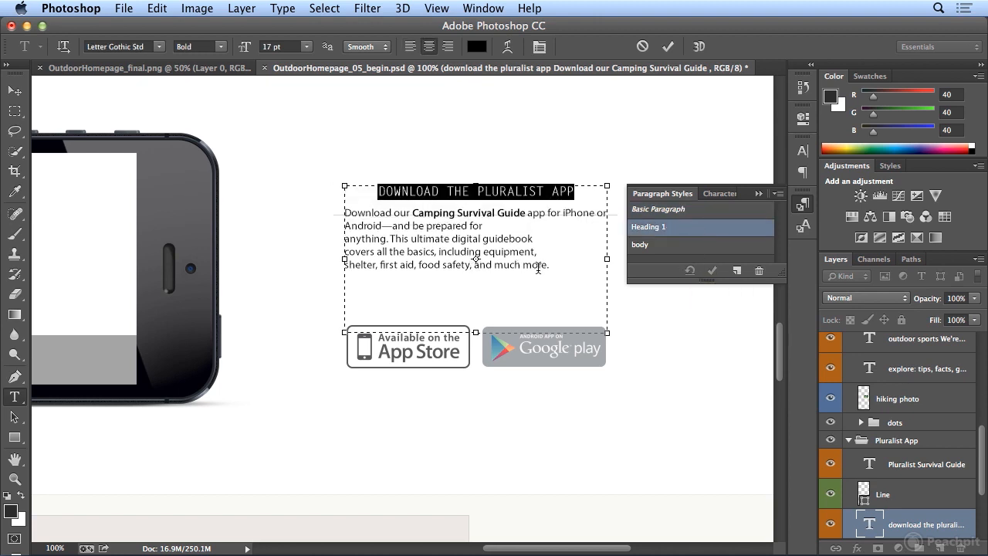
Apply the body paragraph style to all the text below the download the pluralist app heading and clear its overrides
triple_click(505, 264)
drag(556, 266, 342, 214)
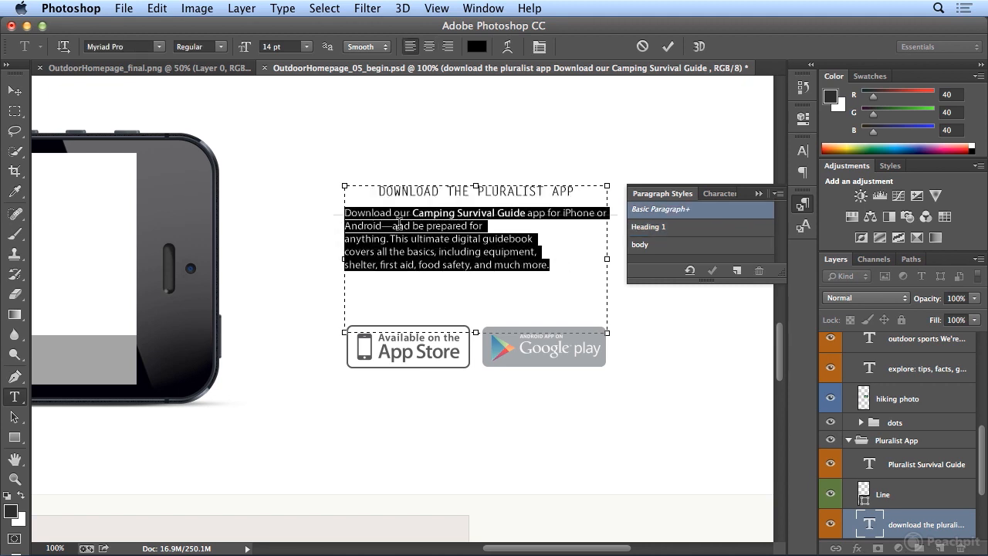
click(670, 247)
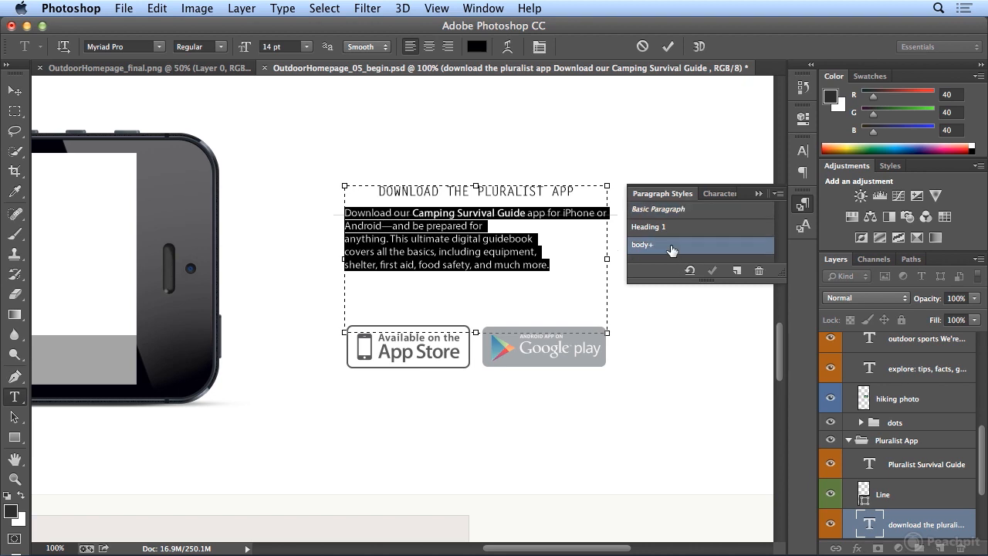
click(691, 272)
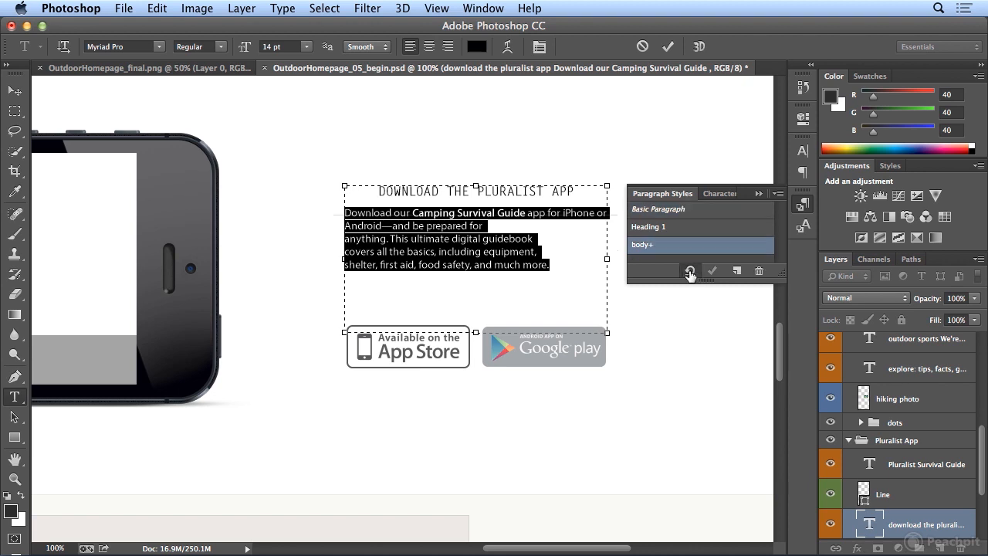
Create a new character style from the words Camping Survival Guide in the app paragraph and name it bold
click(423, 211)
drag(418, 213, 524, 219)
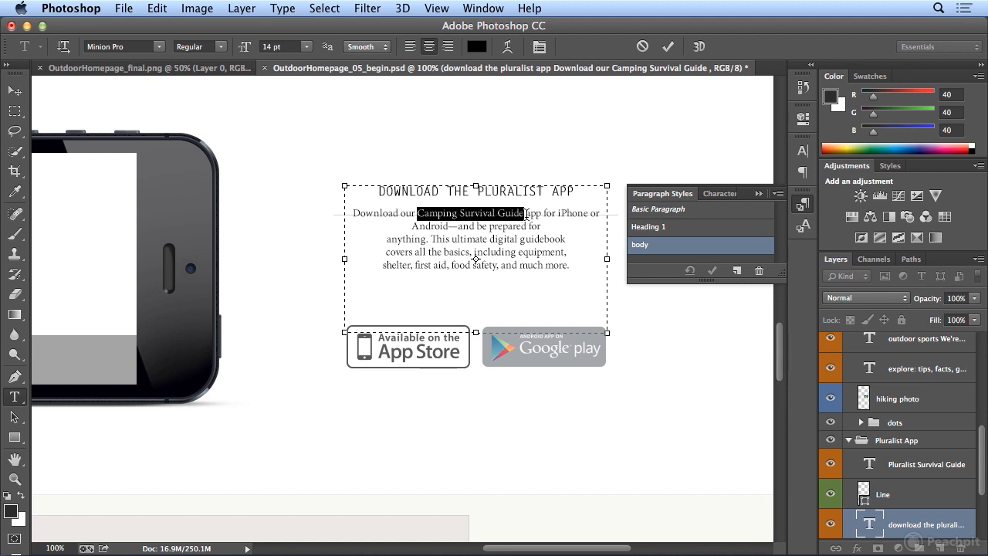
click(725, 194)
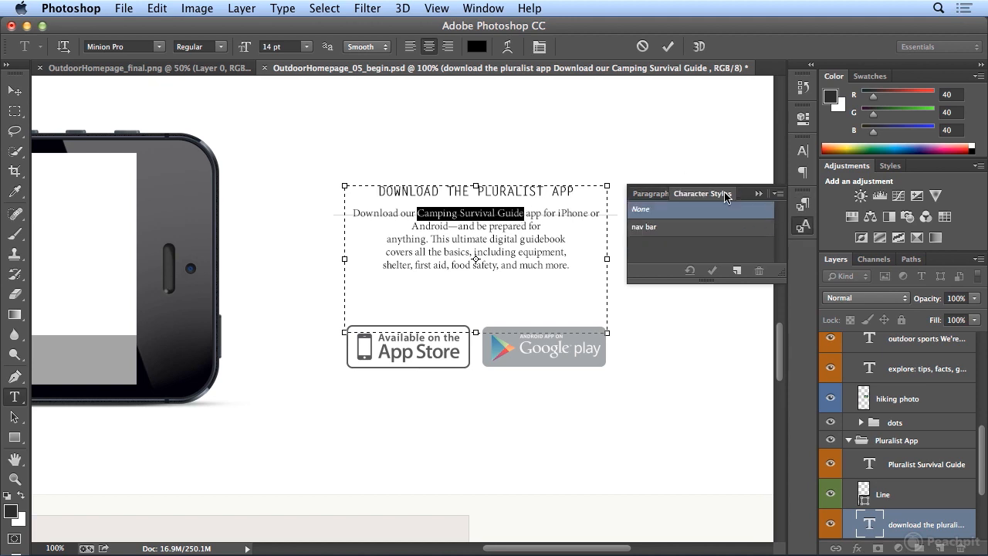
click(780, 195)
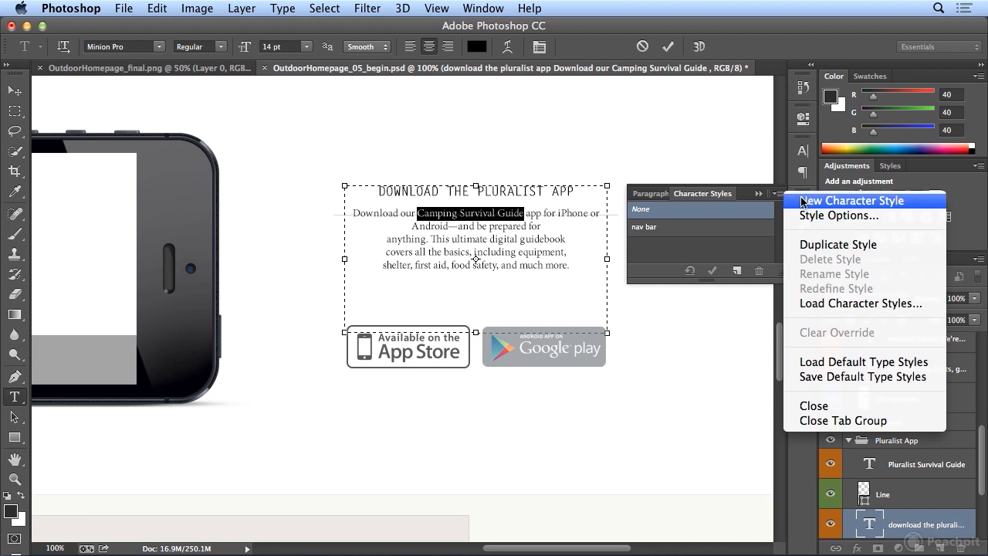
click(803, 201)
double_click(708, 243)
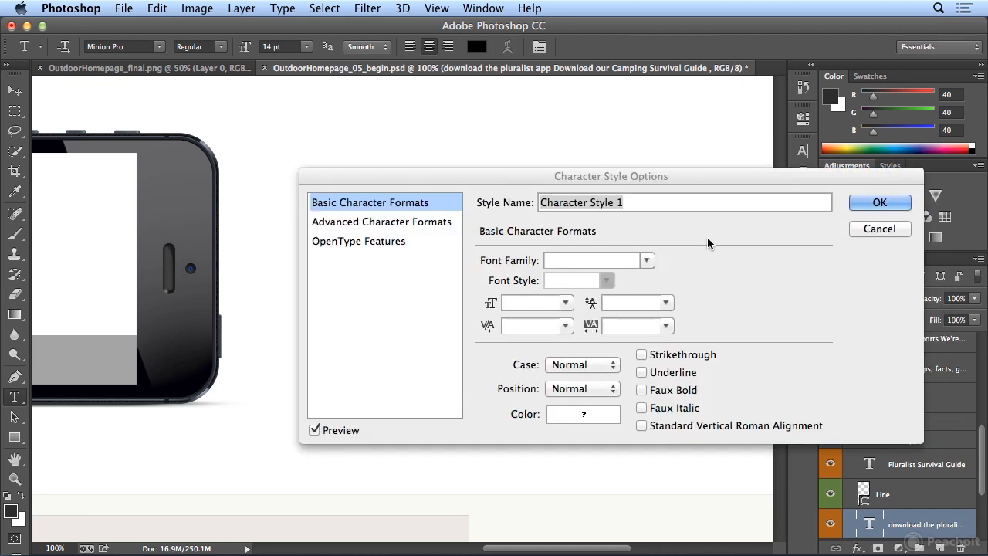
text(body bold)
drag(620, 179, 659, 267)
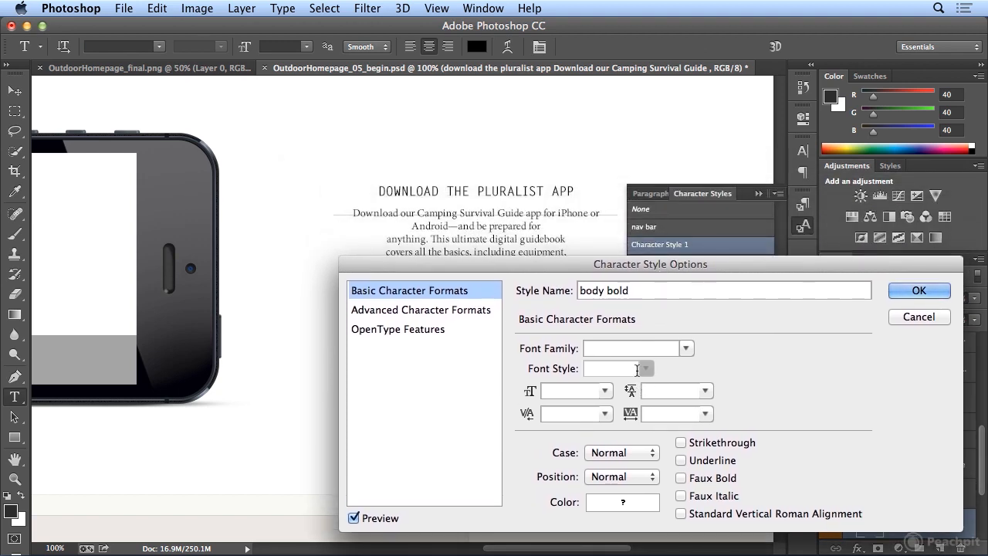
drag(607, 291, 582, 291)
key(BackSpace)
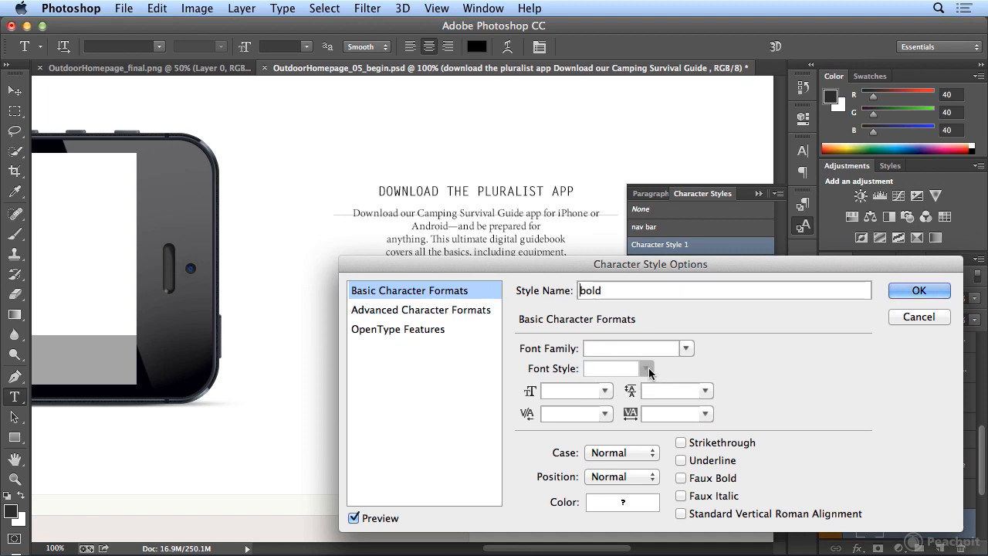
Set the new character style's font family to Minion Pro and its font style to Bold
click(685, 348)
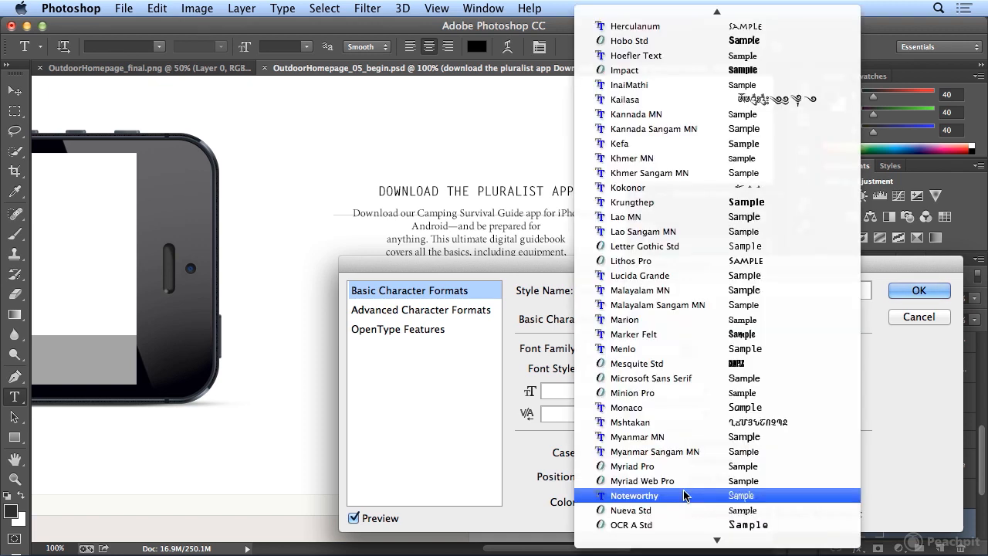
click(670, 394)
click(645, 369)
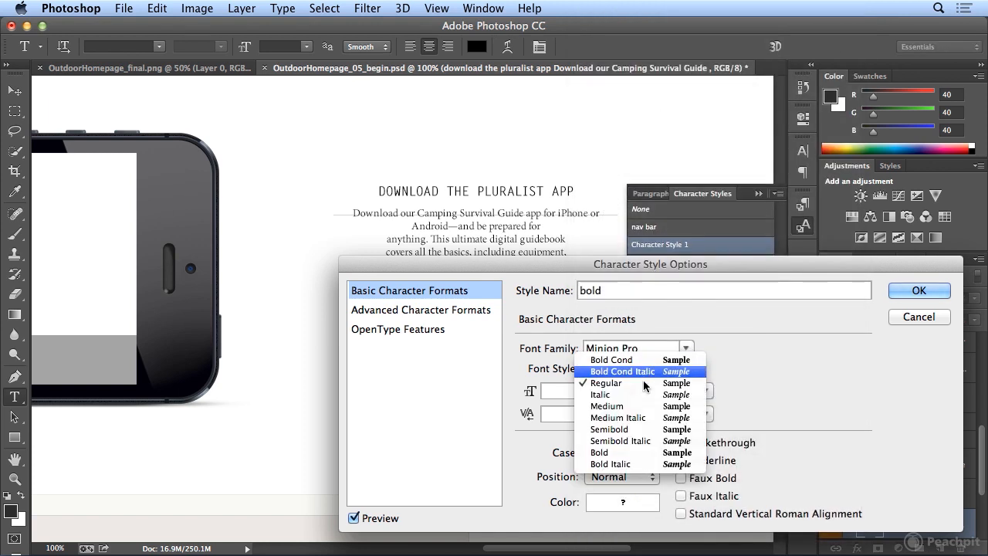
click(629, 452)
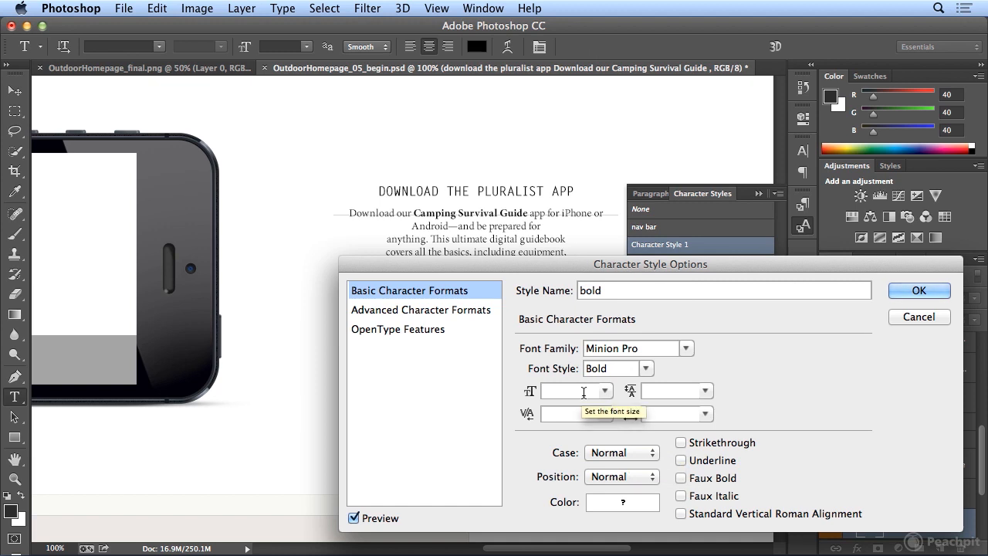
Rename the character style to Minion Pro bold and accept its options
click(579, 290)
text(Minion Pr)
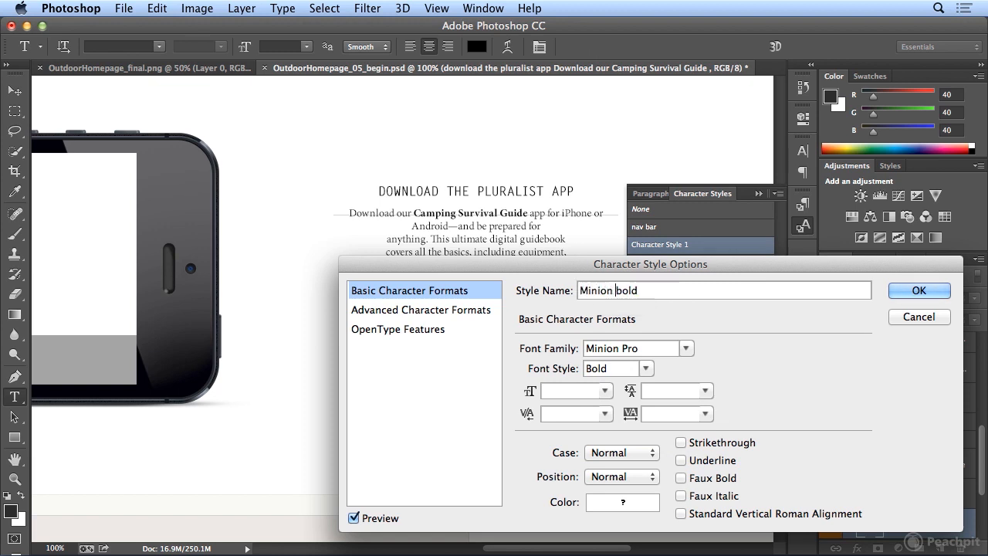
text(o)
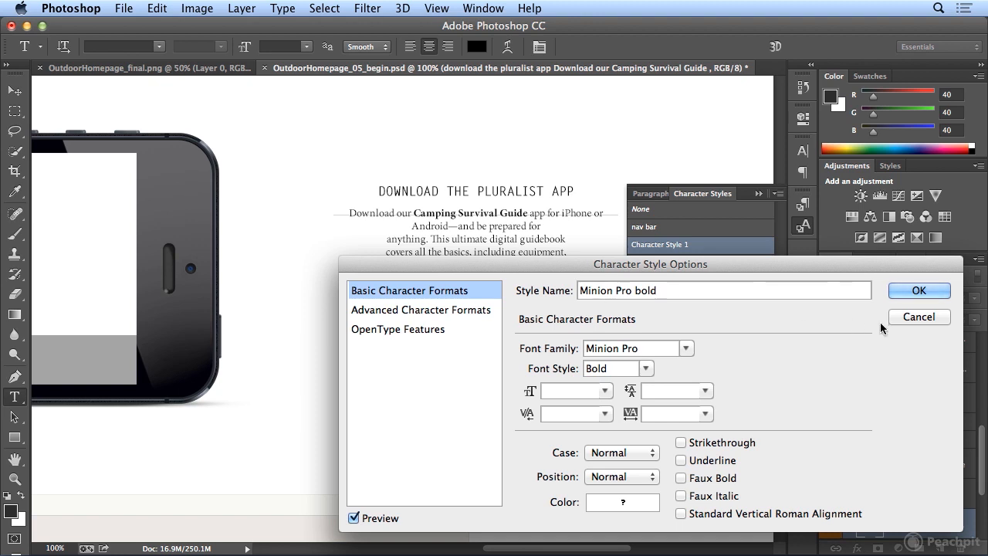
click(920, 291)
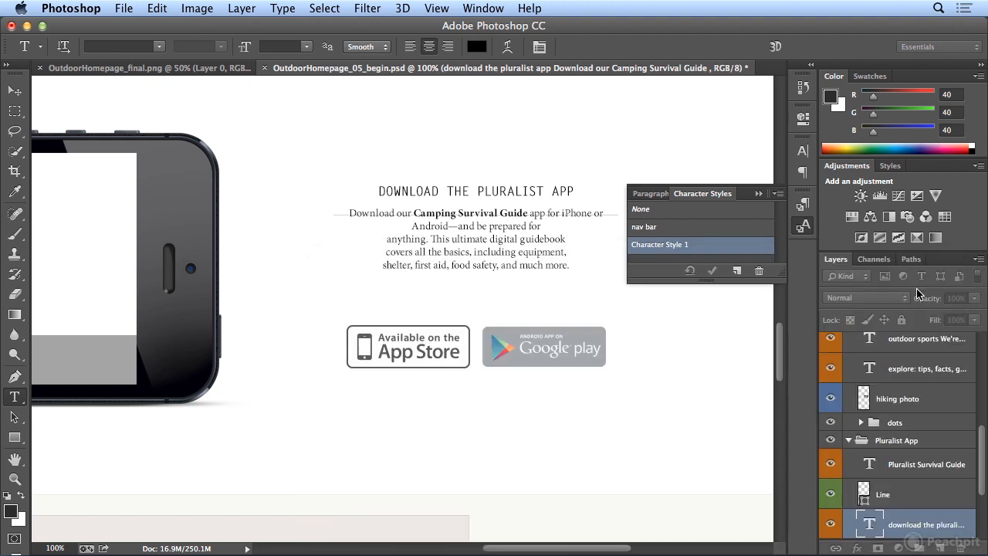
Try the Minion Pro bold character style on the word prepared and reset that word's style to None
double_click(507, 224)
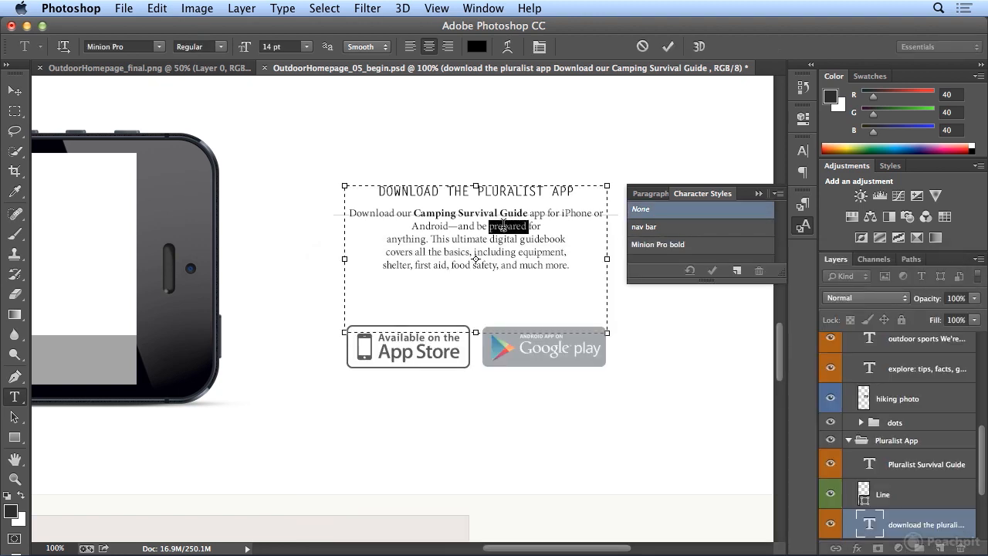
click(643, 247)
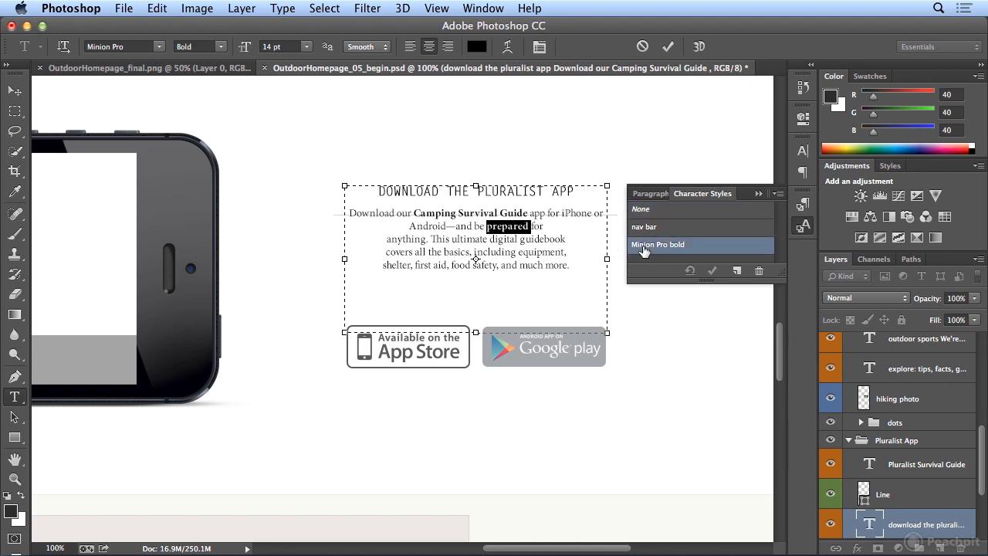
click(657, 212)
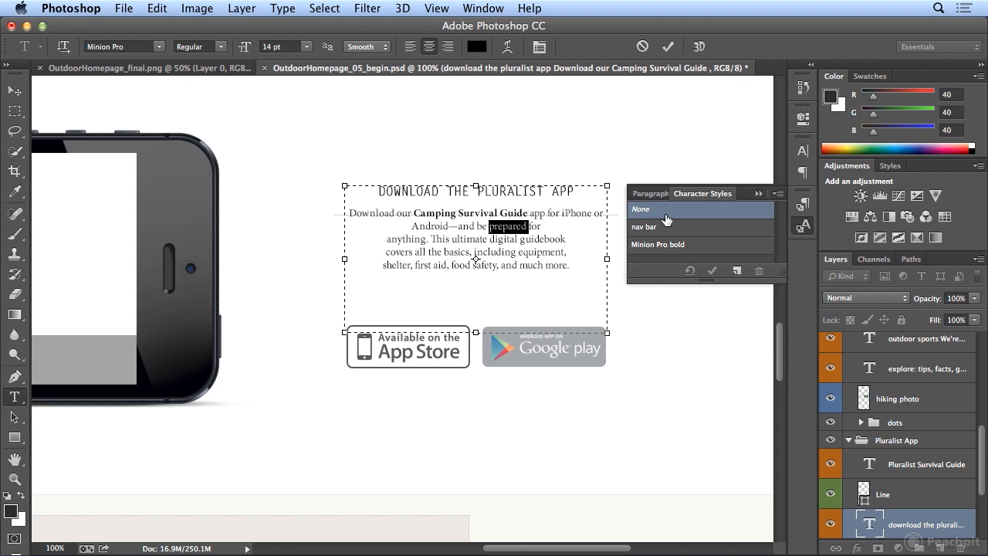
Move the Line layer in the Pluralist App group up so it sits between the download the pluralist app heading and its paragraph
click(882, 497)
click(884, 496)
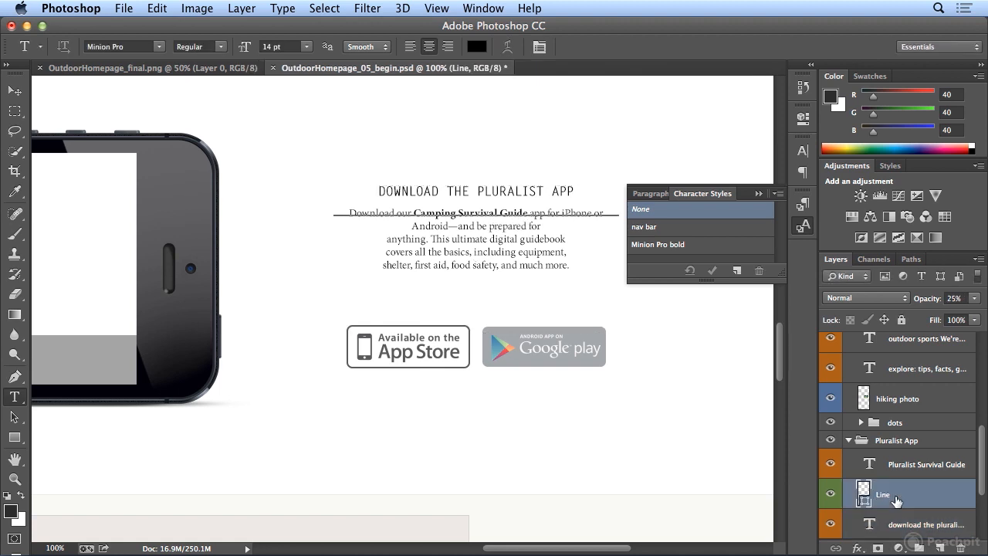
click(15, 91)
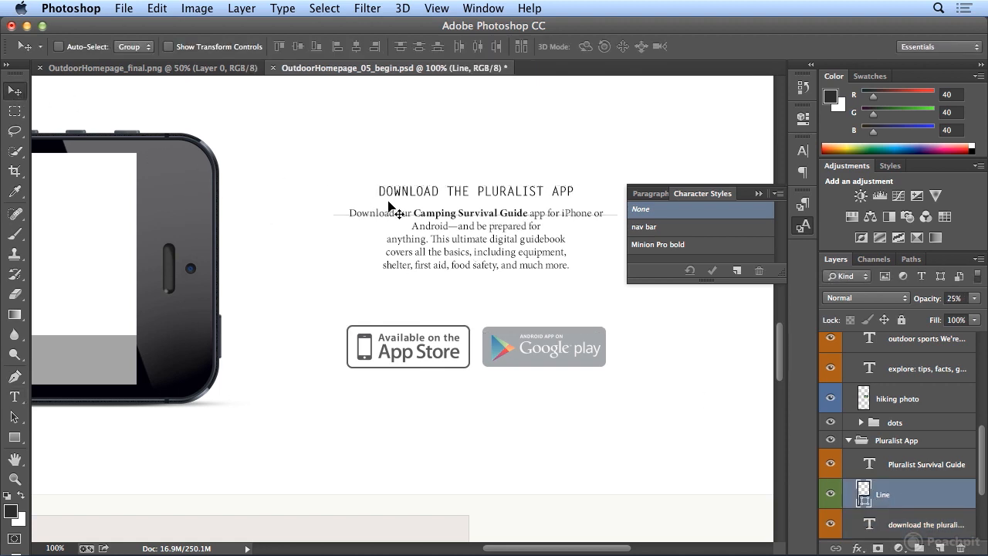
key(Up)
key(Up)
key(Up)
key(Up)
key(Up)
key(Up)
key(Up)
key(Up)
key(Up)
key(Up)
key(Up)
key(Up)
key(Up)
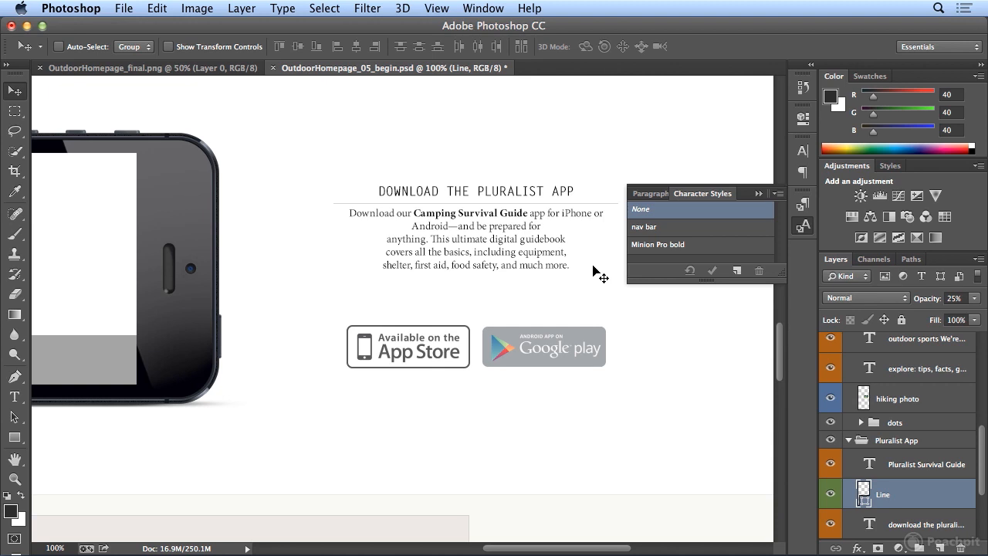
Apply the Heading 1 paragraph style to the featured product: go monopod line under latest product news
scroll(594, 270, down, 10)
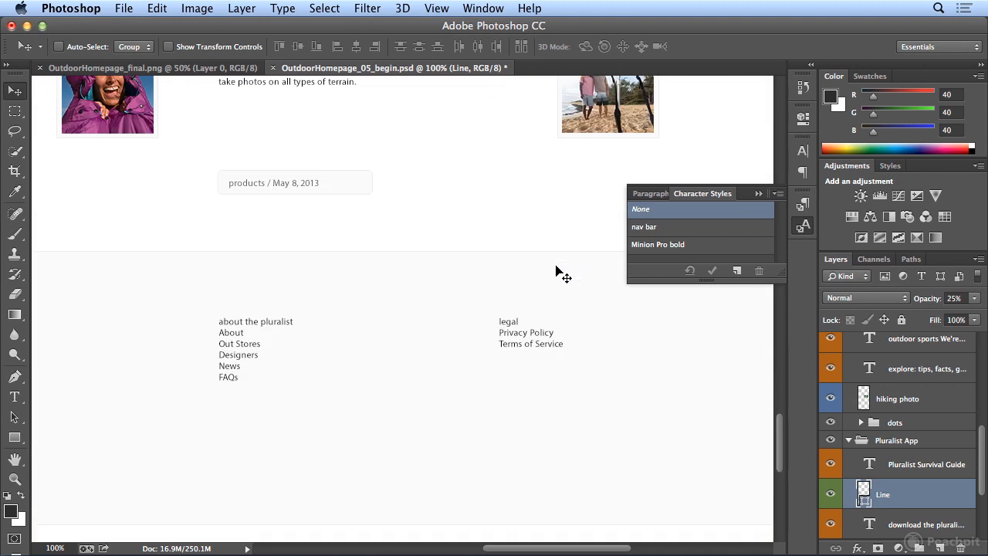
scroll(558, 272, up, 2)
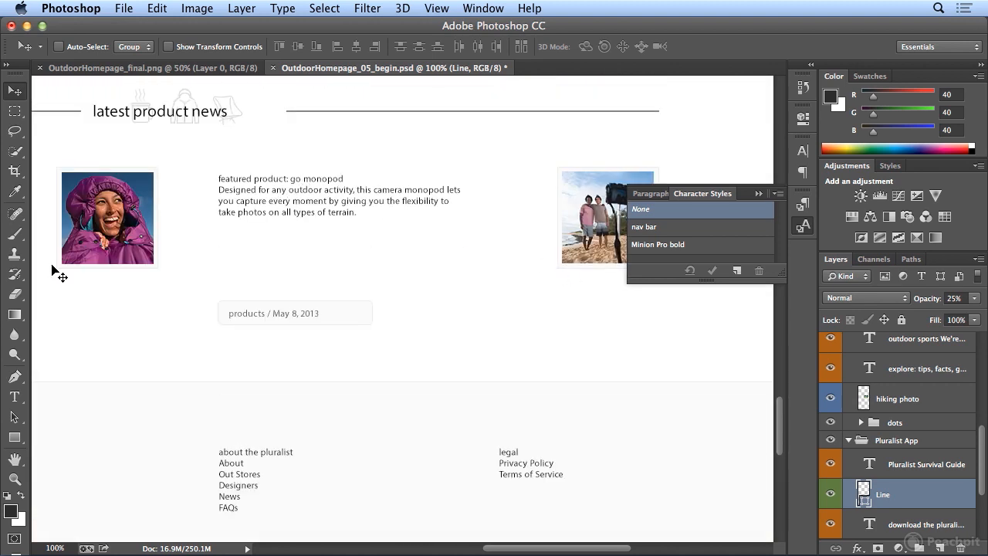
click(14, 396)
triple_click(262, 178)
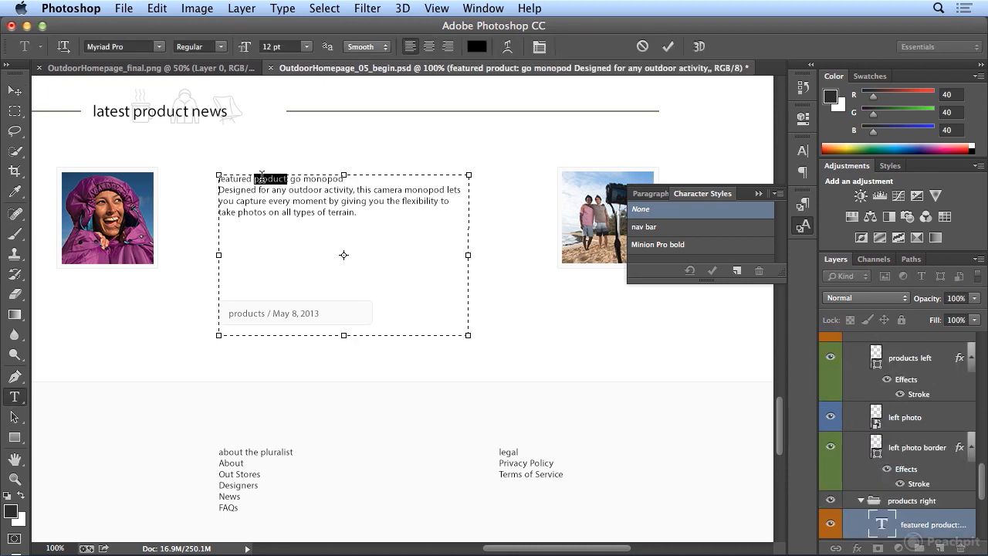
click(653, 194)
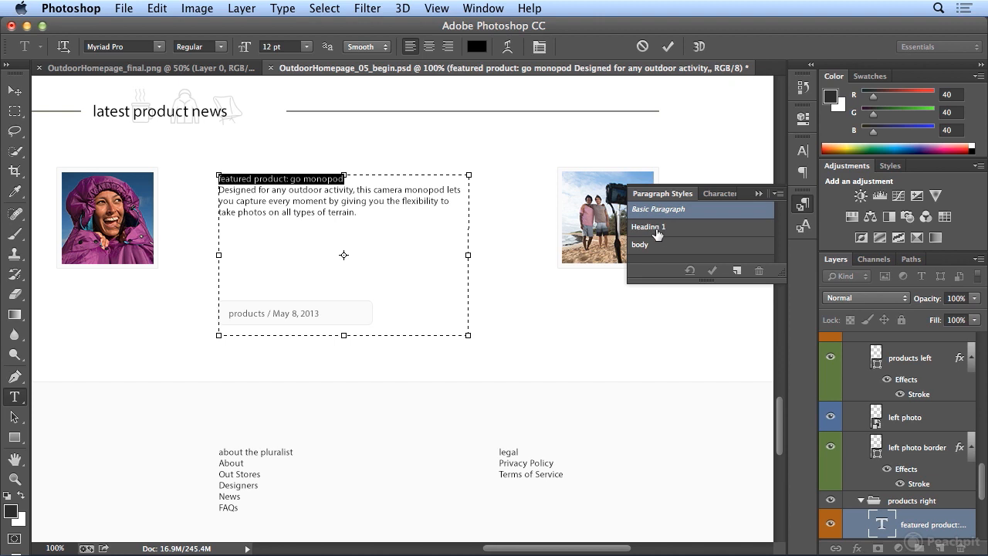
click(655, 228)
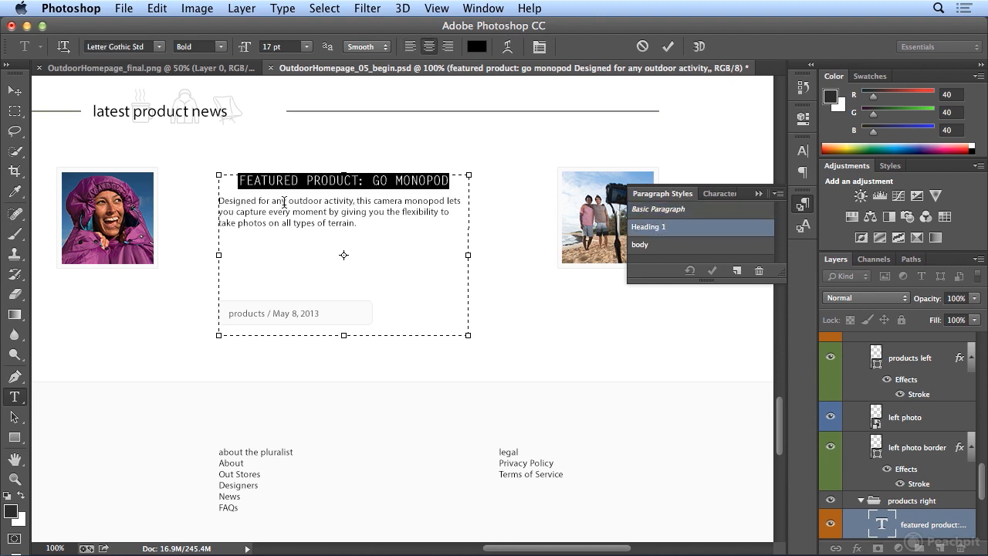
Apply the body paragraph style to the camera monopod paragraph and commit the text
drag(377, 226, 205, 199)
click(641, 245)
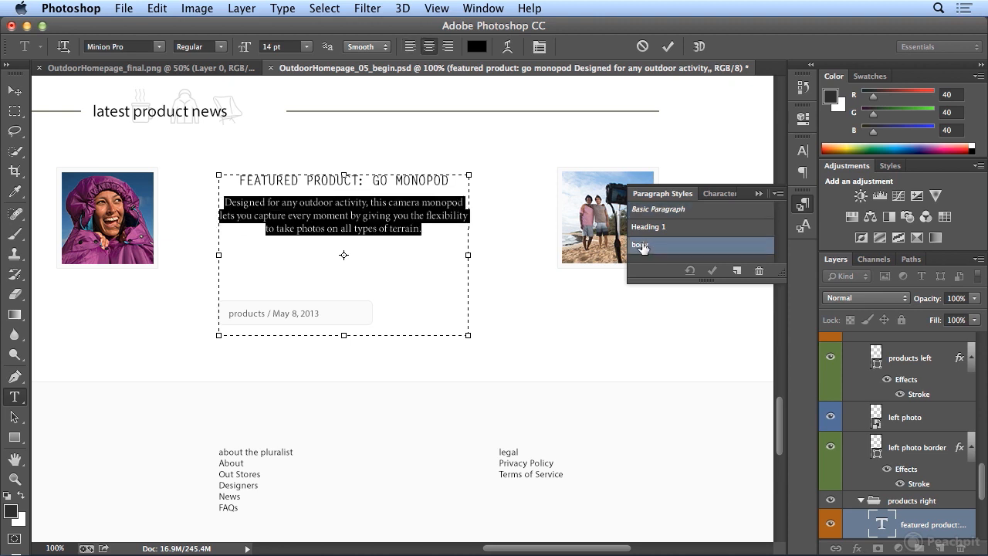
drag(548, 548, 430, 458)
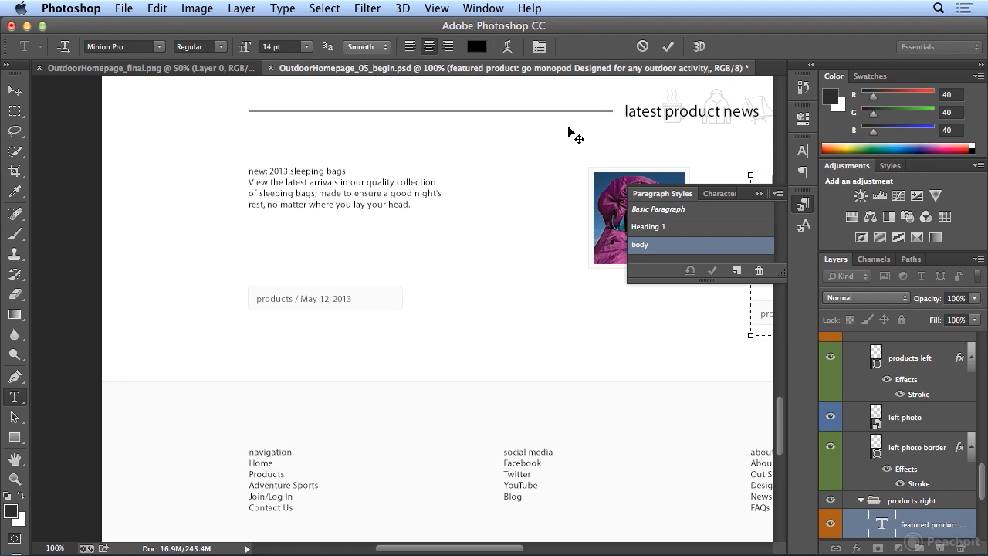
click(668, 46)
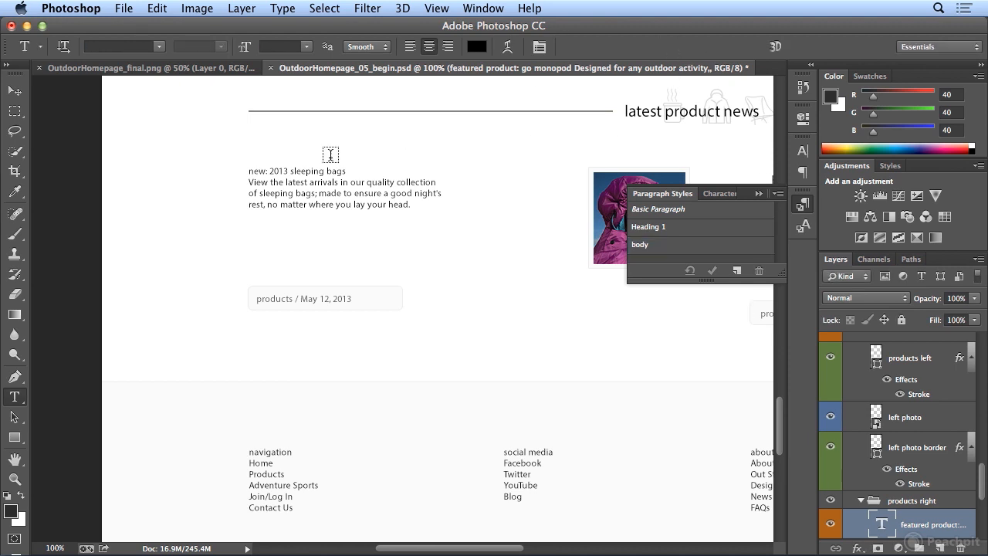
Apply Heading 1 to the new: 2013 sleeping bags line and the body style to its paragraph, and commit the text
triple_click(309, 169)
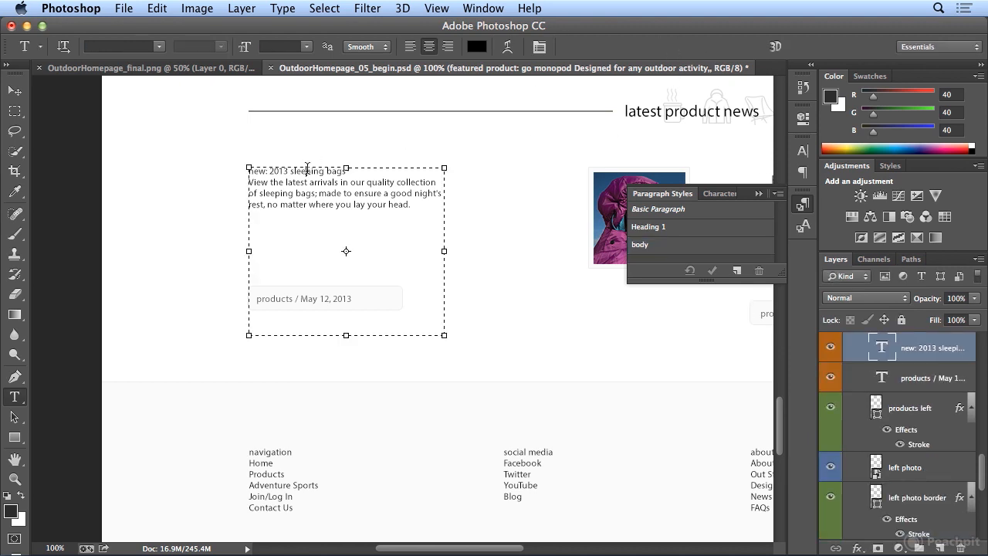
click(665, 228)
drag(422, 219, 207, 193)
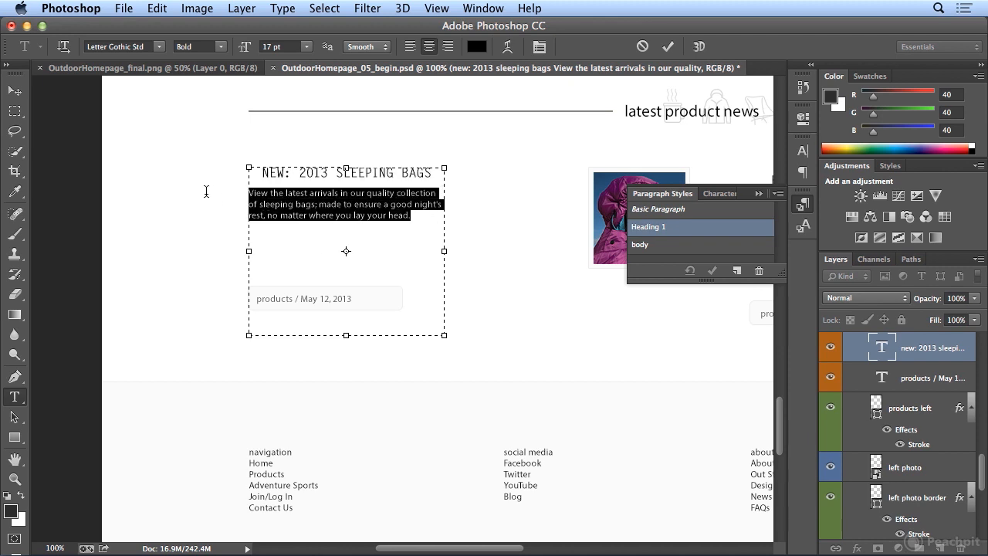
click(699, 209)
click(679, 245)
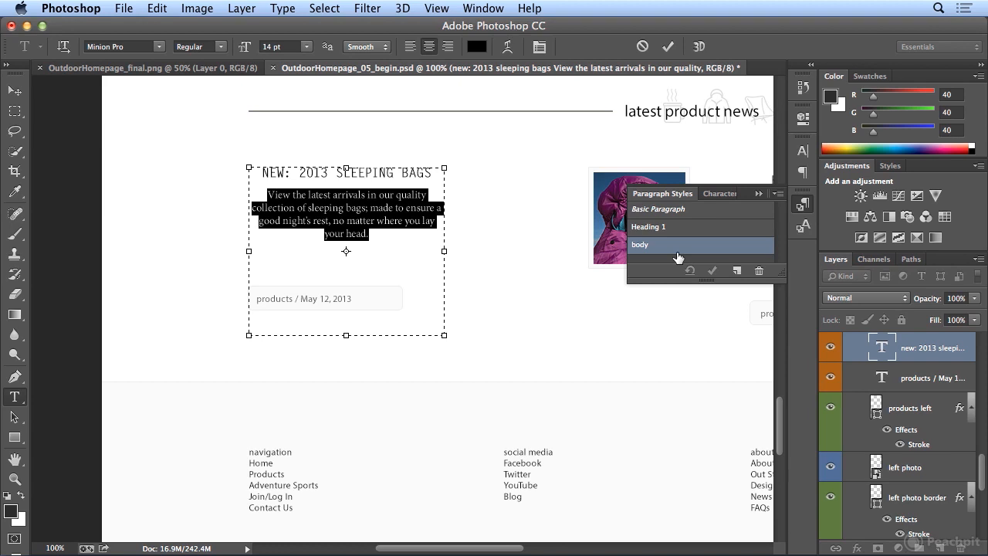
key(super+0)
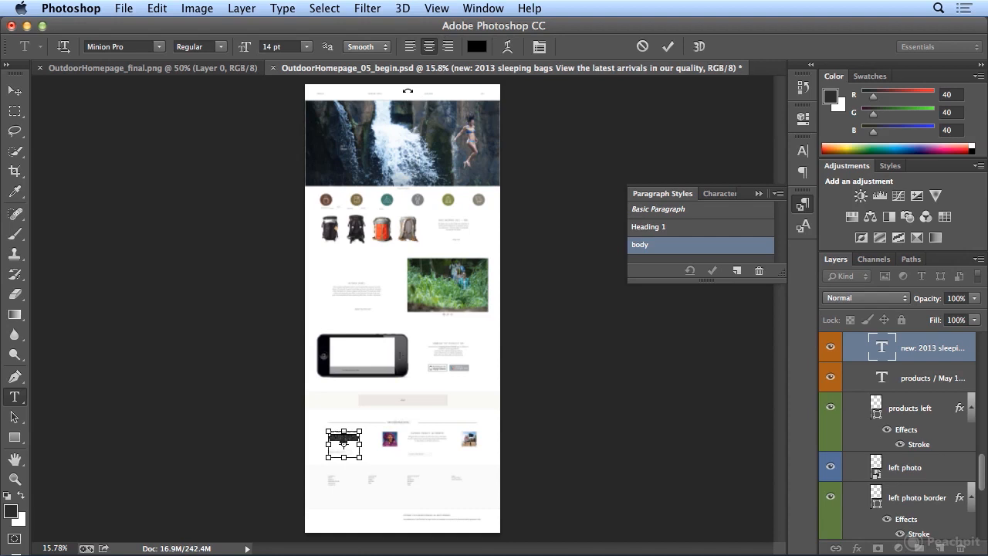
key(super+equal)
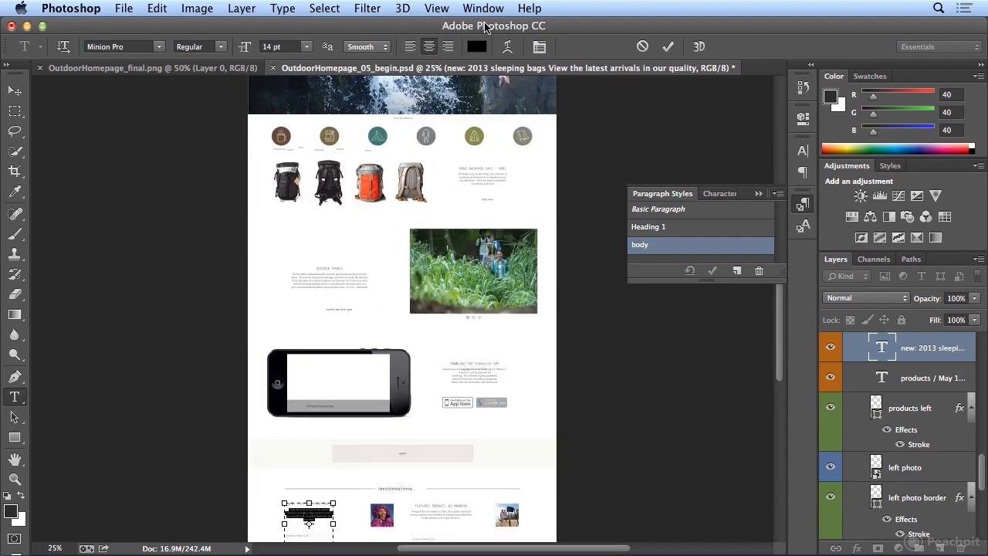
click(669, 47)
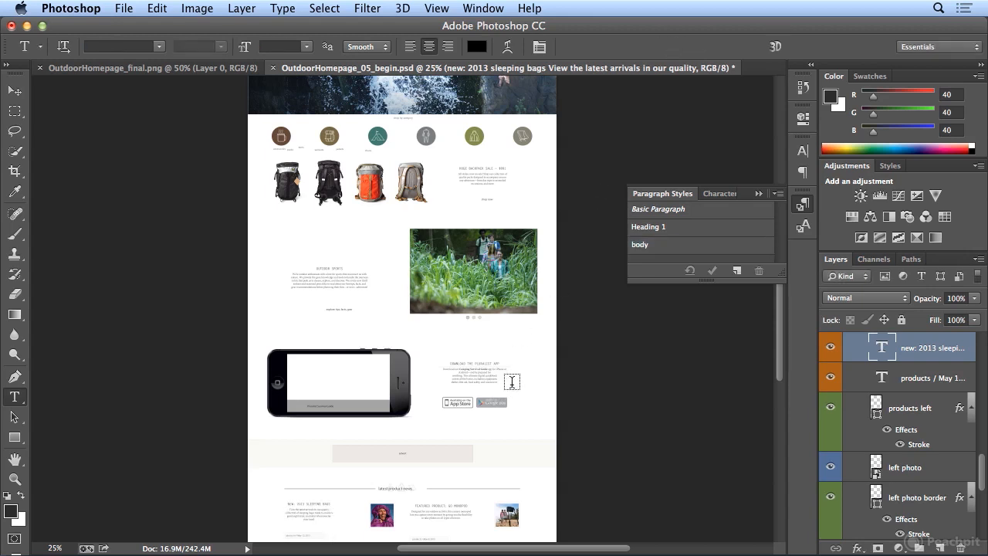
Change the body paragraph style's font family to Myriad Pro and accept the style options
key(super+equal)
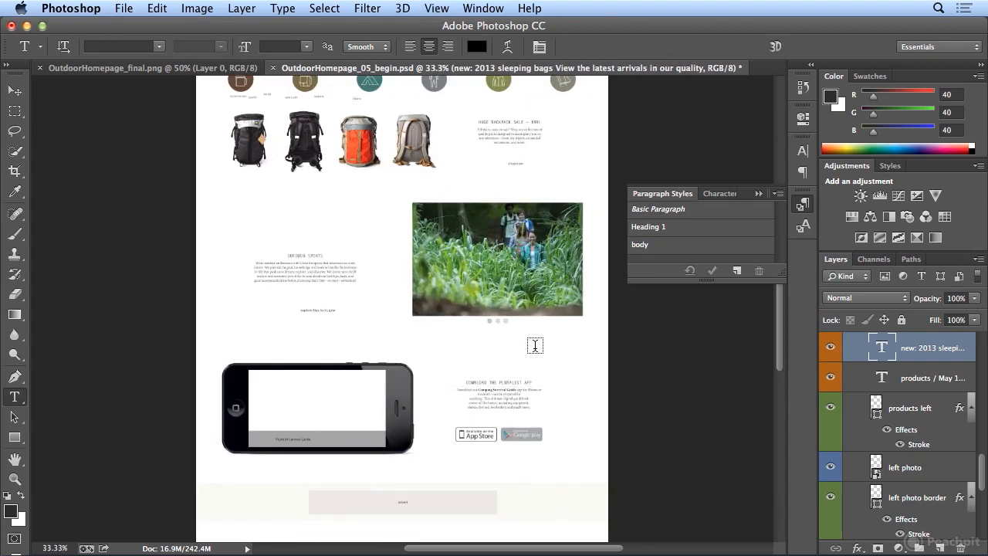
scroll(782, 330, down, 2)
scroll(782, 330, down, 3)
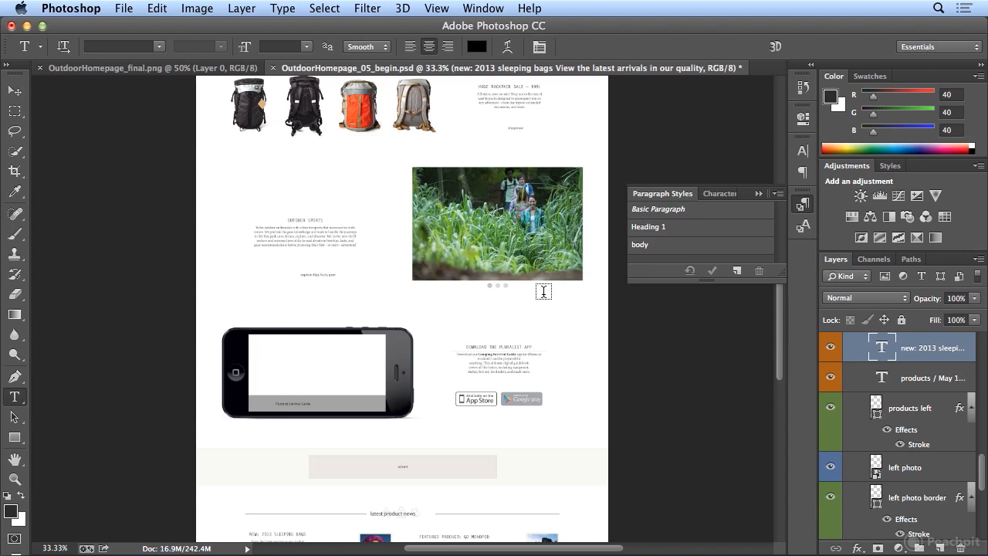
double_click(699, 257)
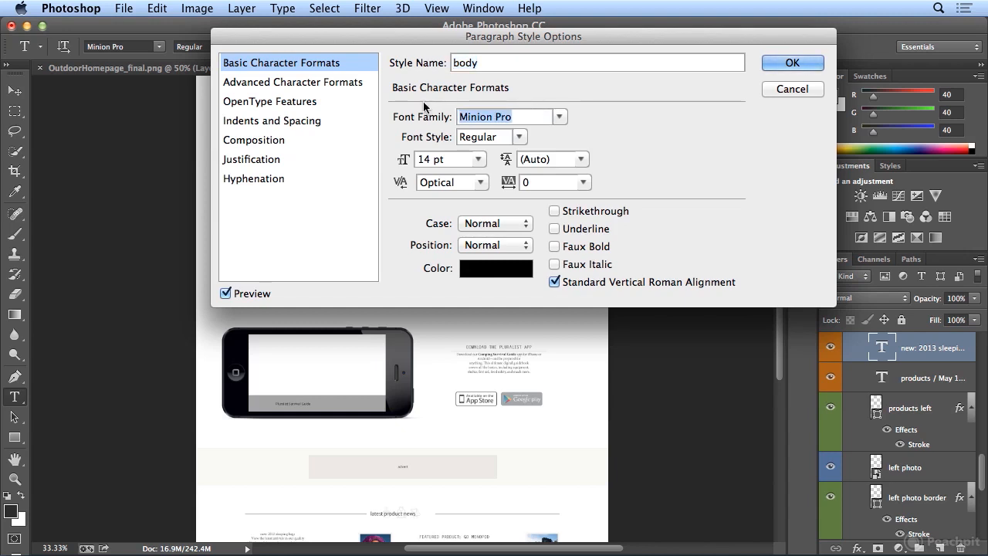
click(560, 116)
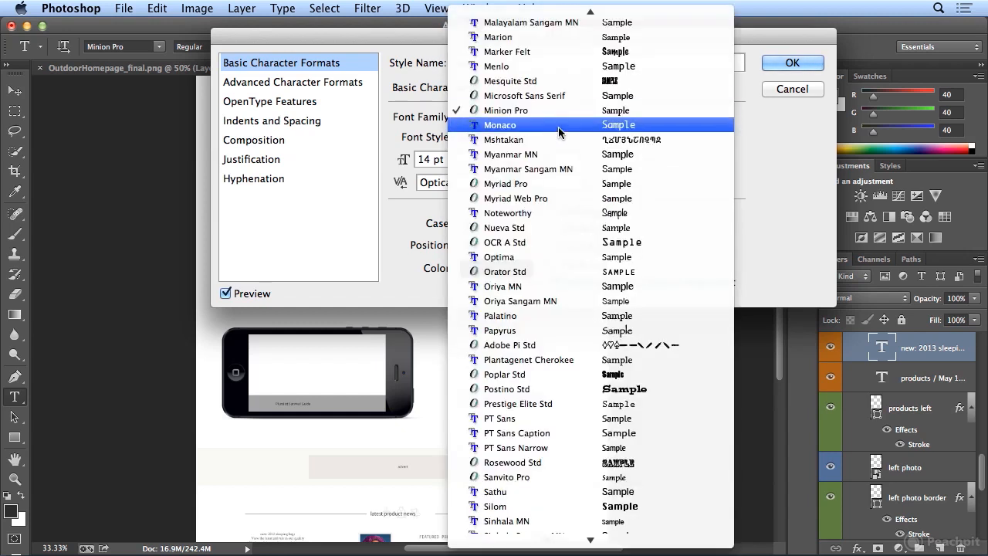
click(560, 186)
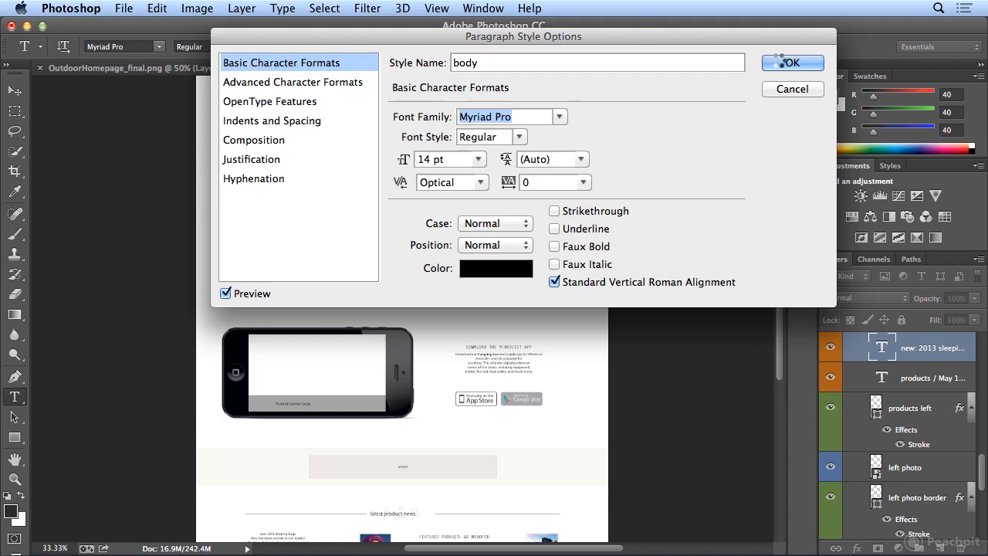
click(780, 63)
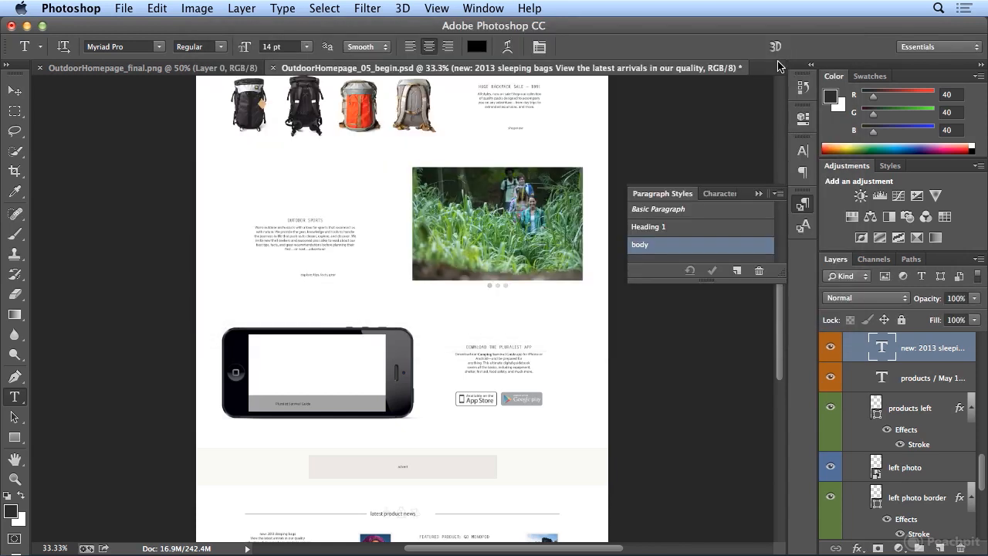
Check the restyled body text up close, and open the body paragraph style's options at its basic character formats
click(516, 93)
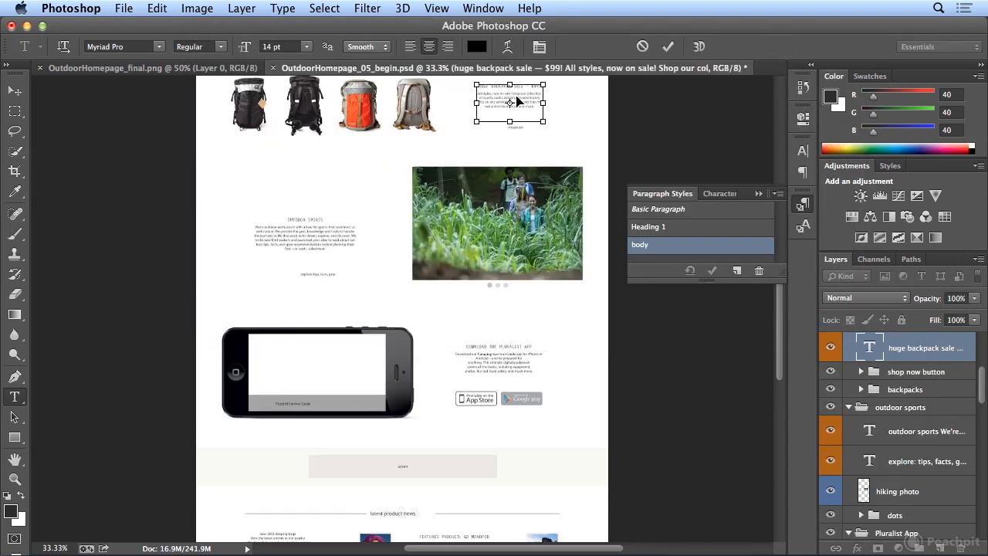
key(ctrl+plus)
key(ctrl+plus)
key(ctrl+plus)
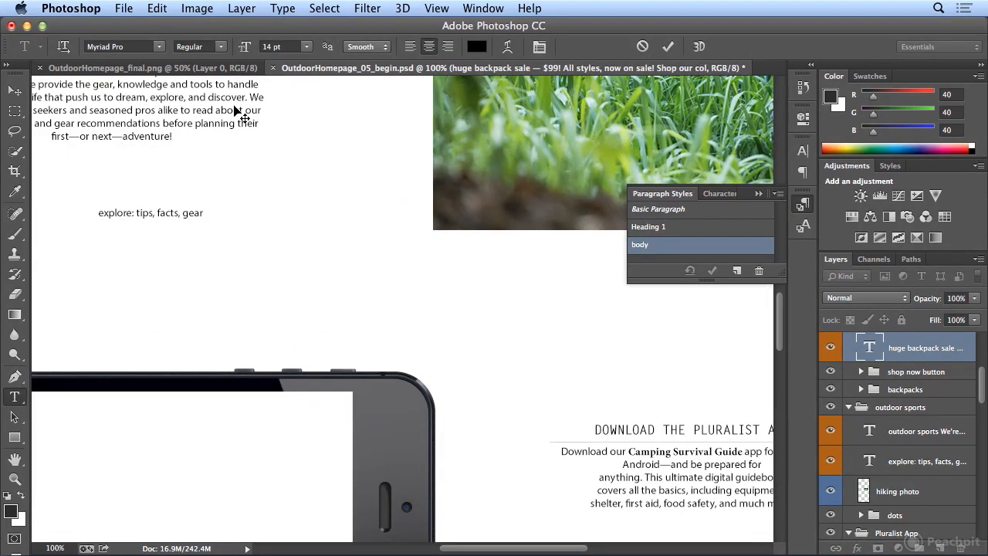
scroll(162, 131, up, 3)
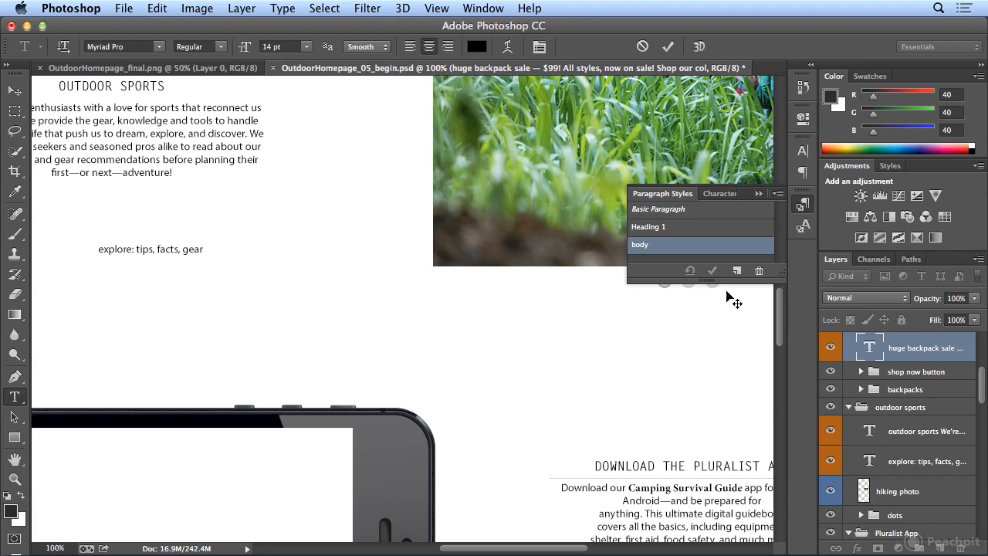
double_click(704, 251)
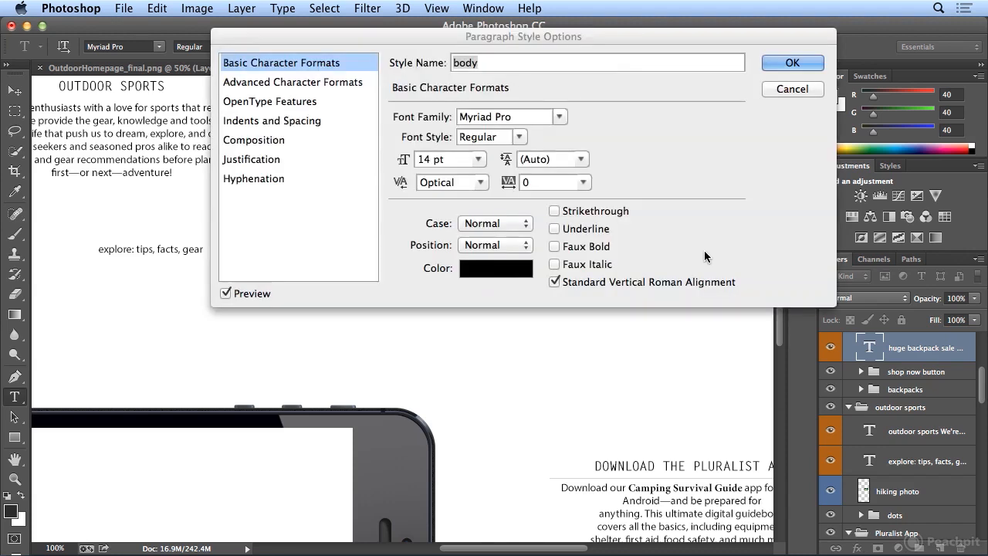
click(561, 117)
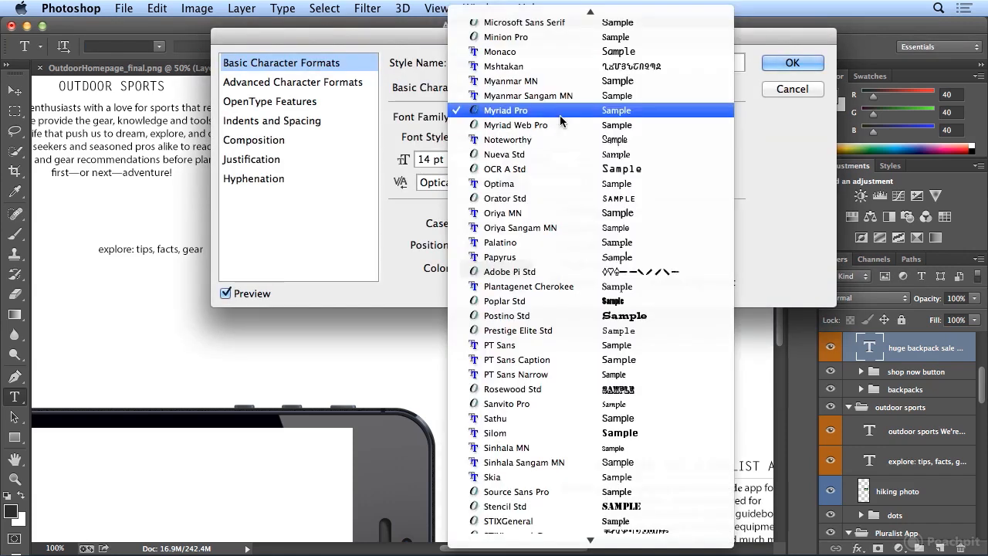
click(547, 34)
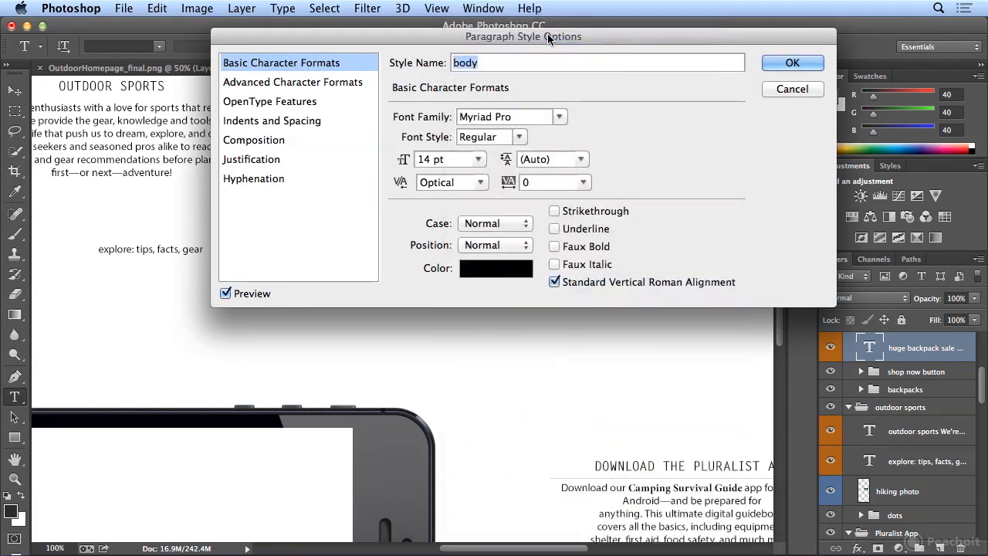